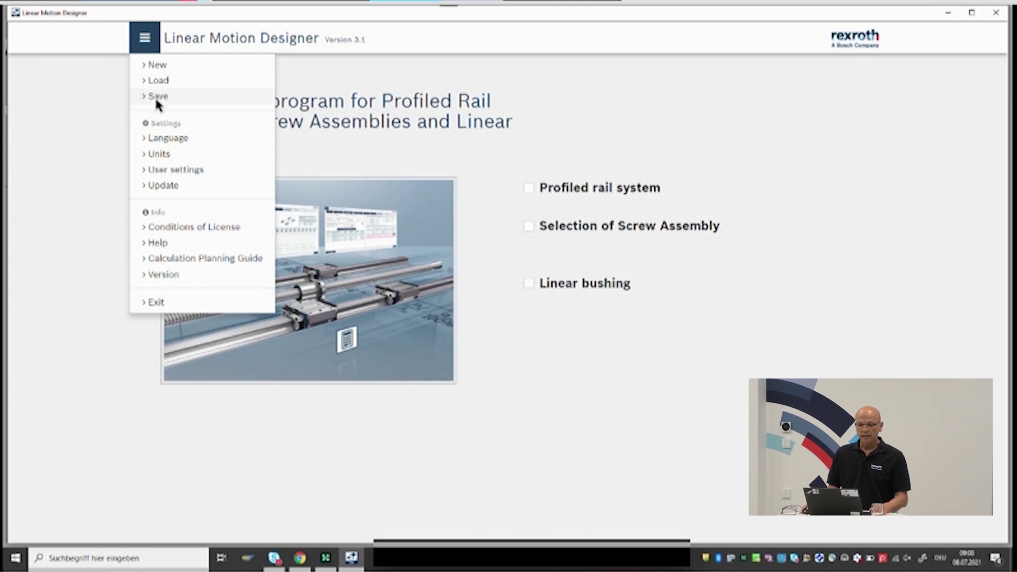
{"action": "left_click", "coordinate": [156, 140]}
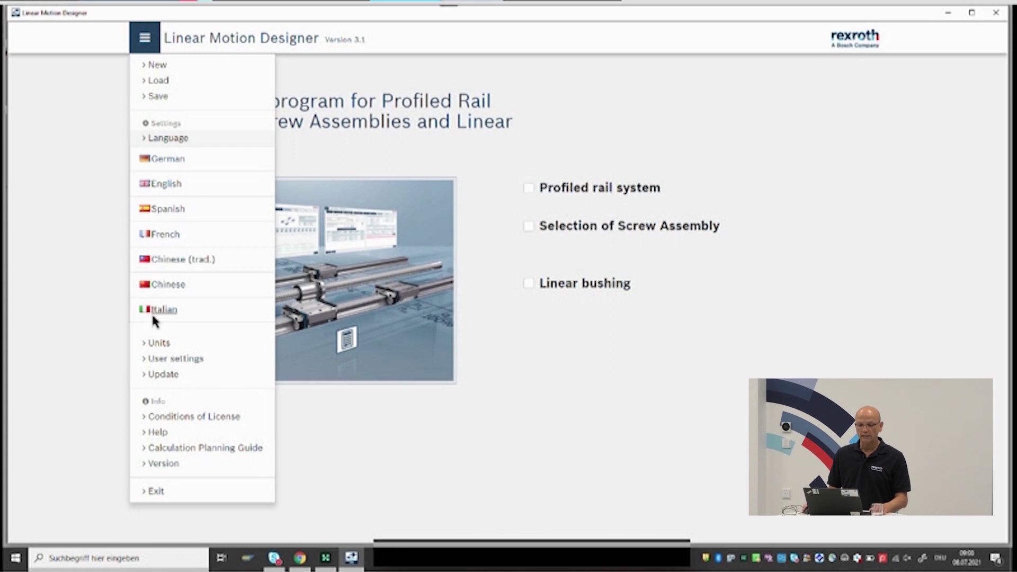
{"action": "left_click", "coordinate": [144, 96]}
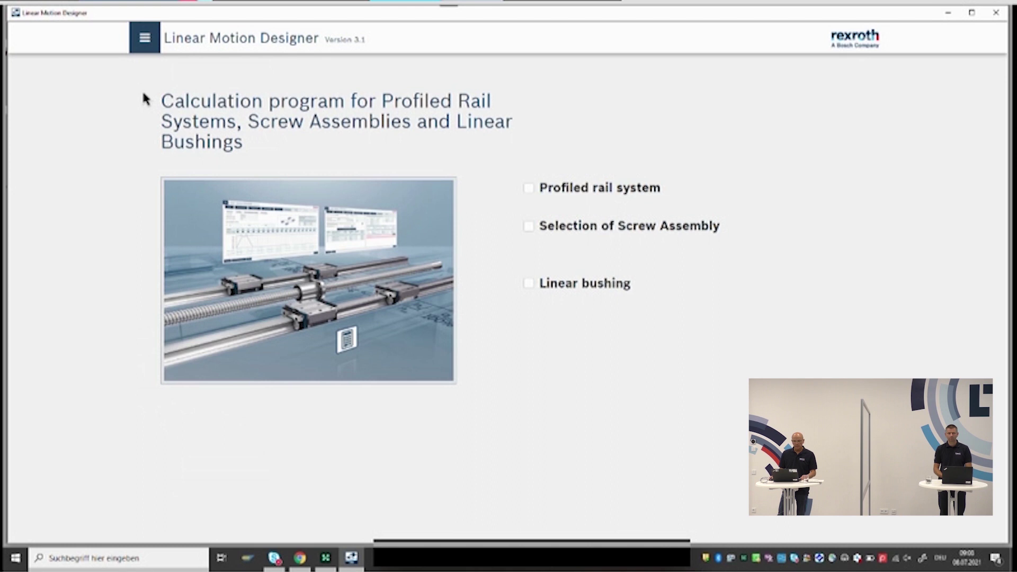
{"action": "left_click", "coordinate": [145, 37]}
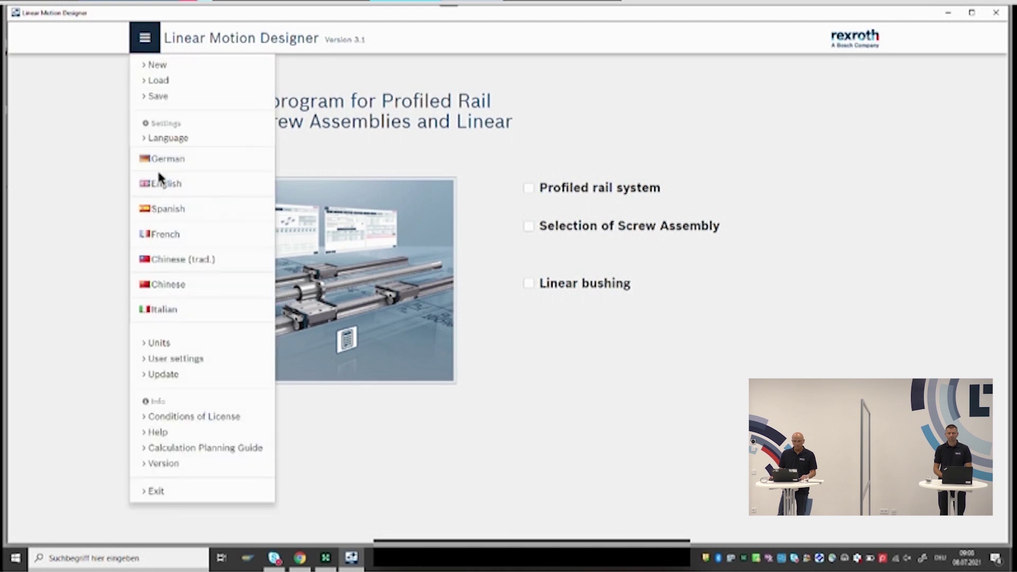
{"action": "left_click", "coordinate": [132, 271]}
{"action": "left_click", "coordinate": [142, 41]}
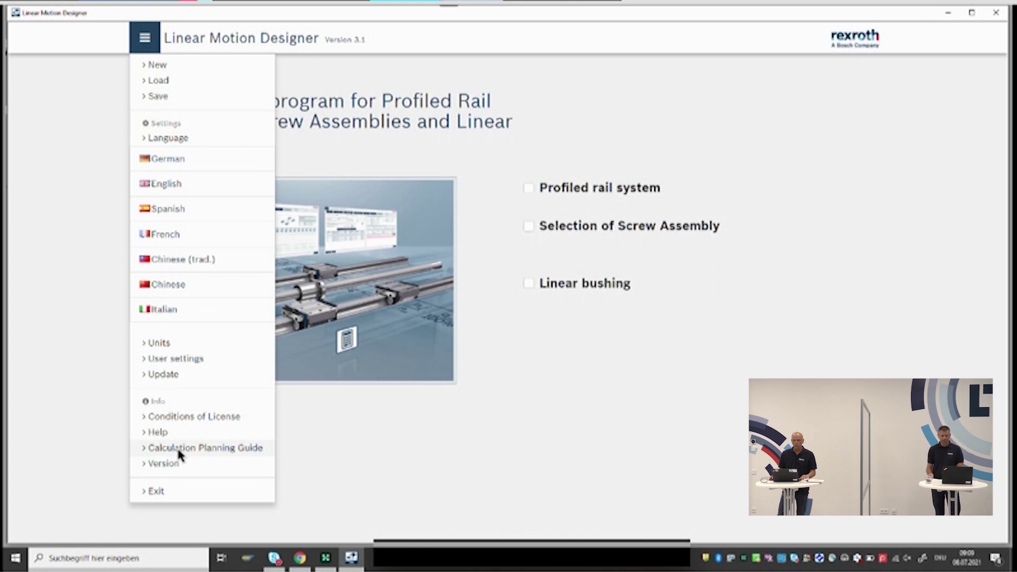
{"action": "left_click", "coordinate": [560, 312]}
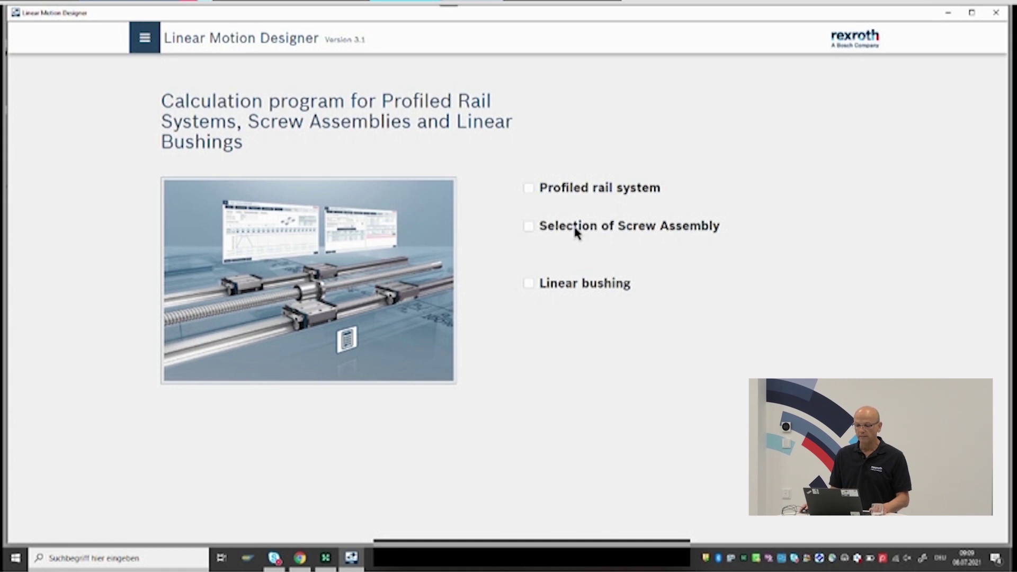
Start a combined calculation for a profiled rail system and screw assembly, using the layout with 2 guide rails and 4 runner blocks.
{"action": "left_click", "coordinate": [530, 189]}
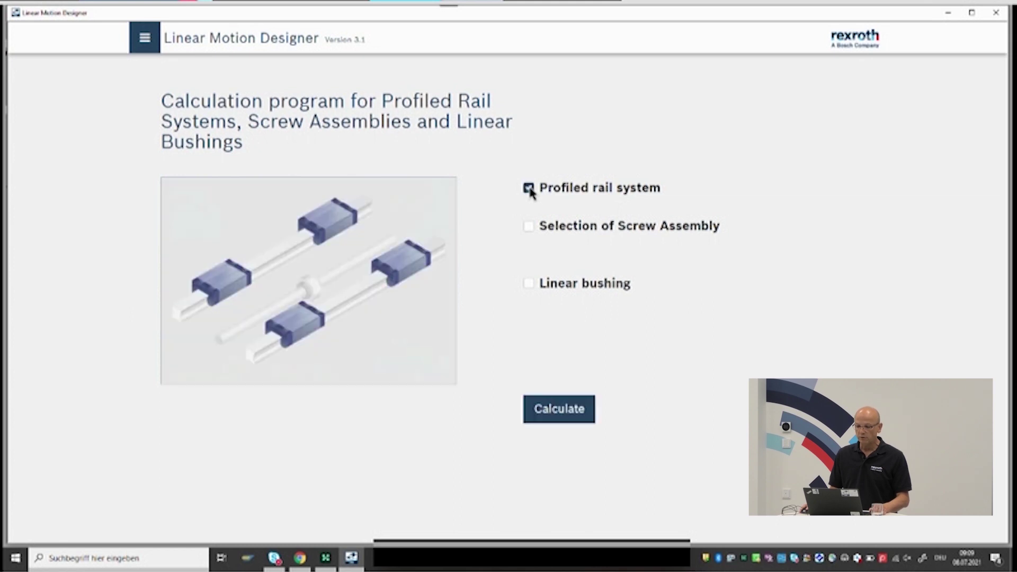
{"action": "left_click", "coordinate": [530, 228]}
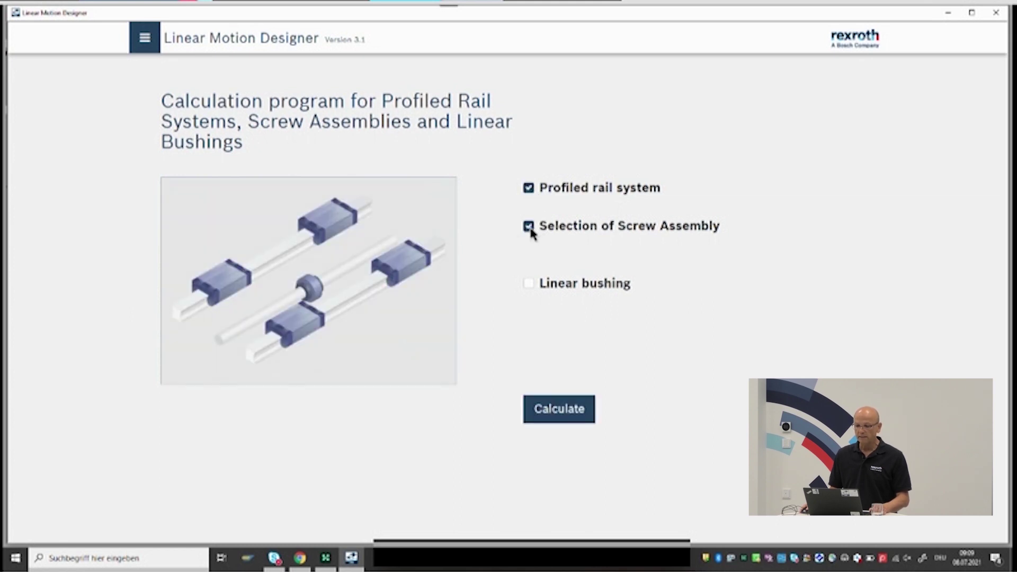
{"action": "left_click", "coordinate": [561, 416]}
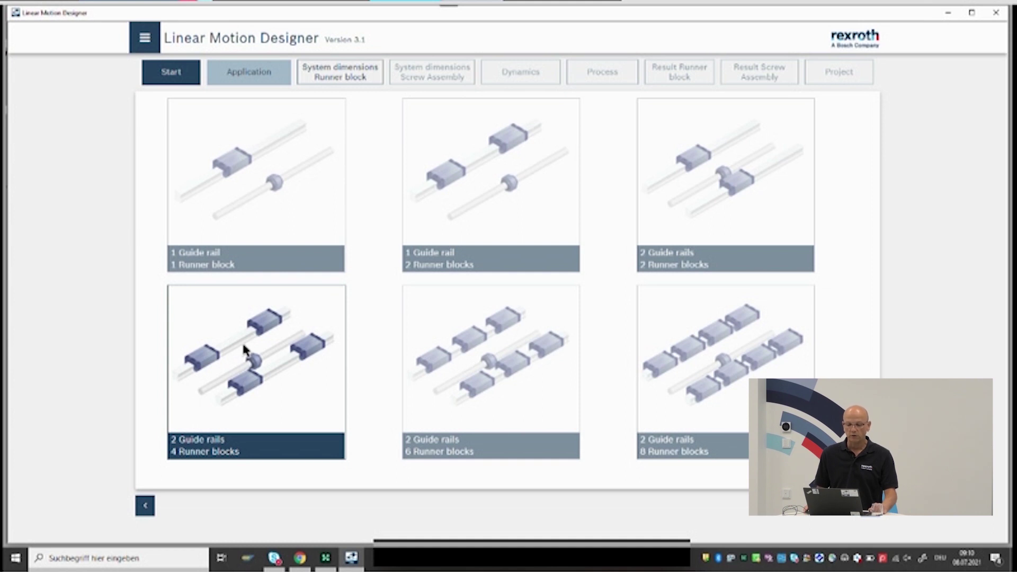
{"action": "left_click", "coordinate": [245, 350]}
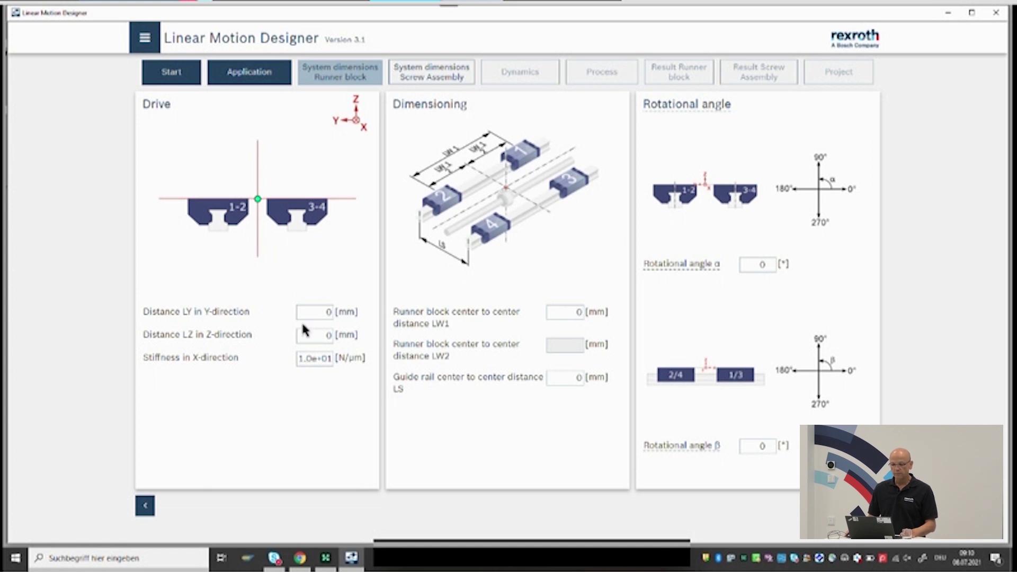
Set the drive distance LZ to -100 mm, and both the runner block distance LW1 and guide rail distance LS to 450 mm.
{"action": "left_click", "coordinate": [326, 339]}
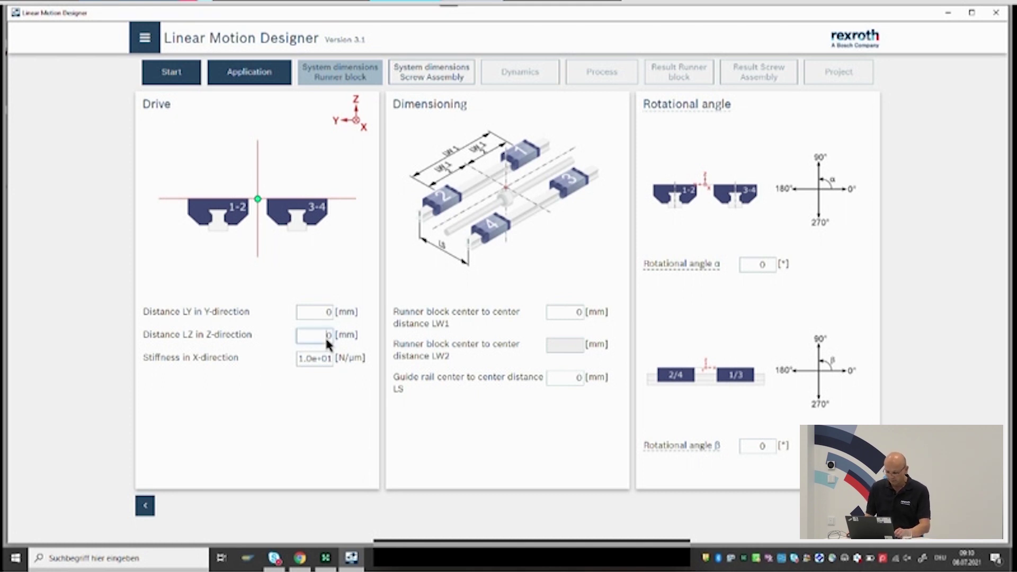
{"action": "type", "text": "-100"}
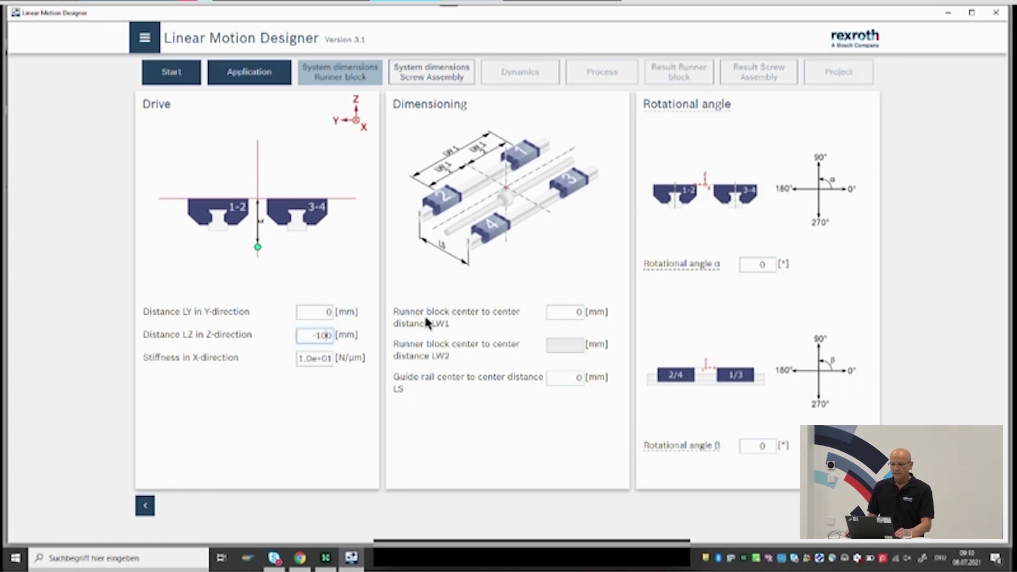
{"action": "left_click", "coordinate": [566, 313]}
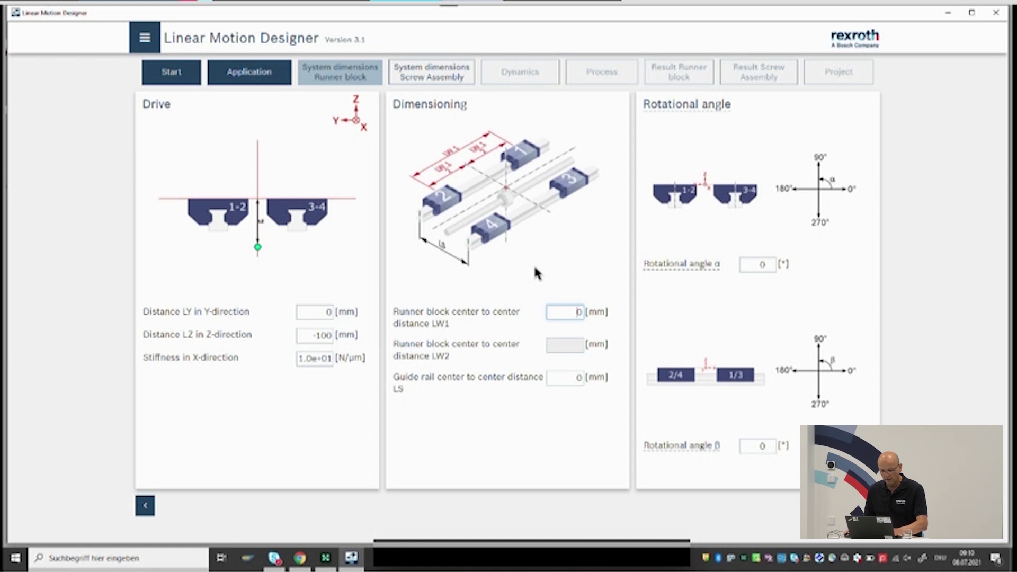
{"action": "type", "text": "450"}
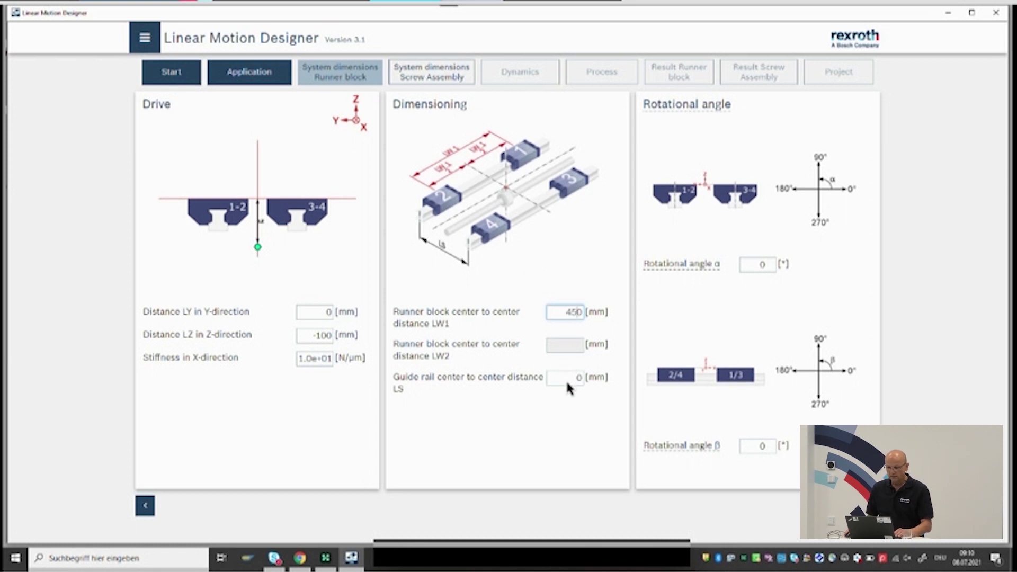
{"action": "left_click", "coordinate": [567, 383]}
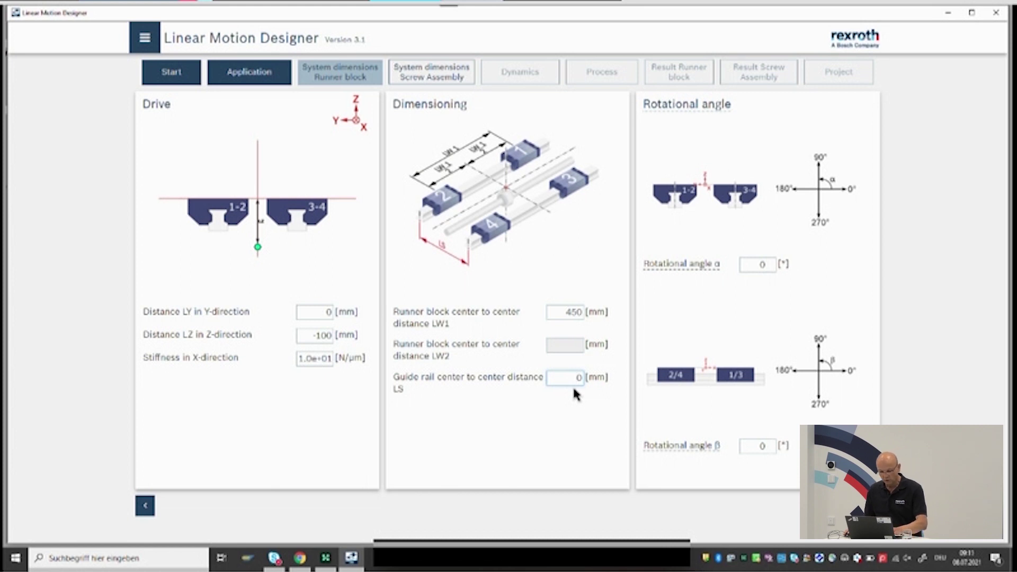
{"action": "type", "text": "5"}
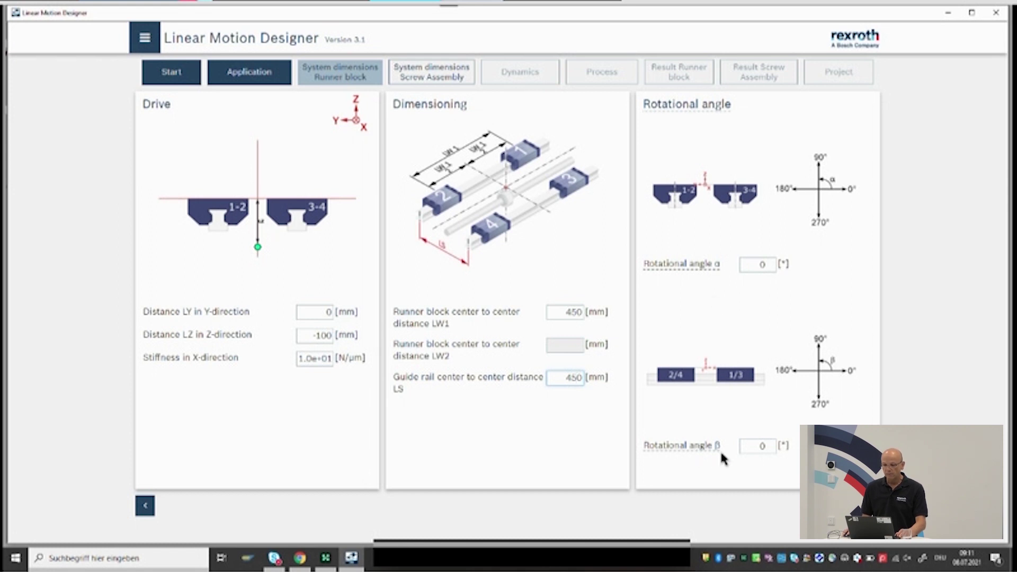
Set the runner block system's rotational angle β to 270° and proceed to the screw assembly dimensions.
{"action": "left_click", "coordinate": [753, 445]}
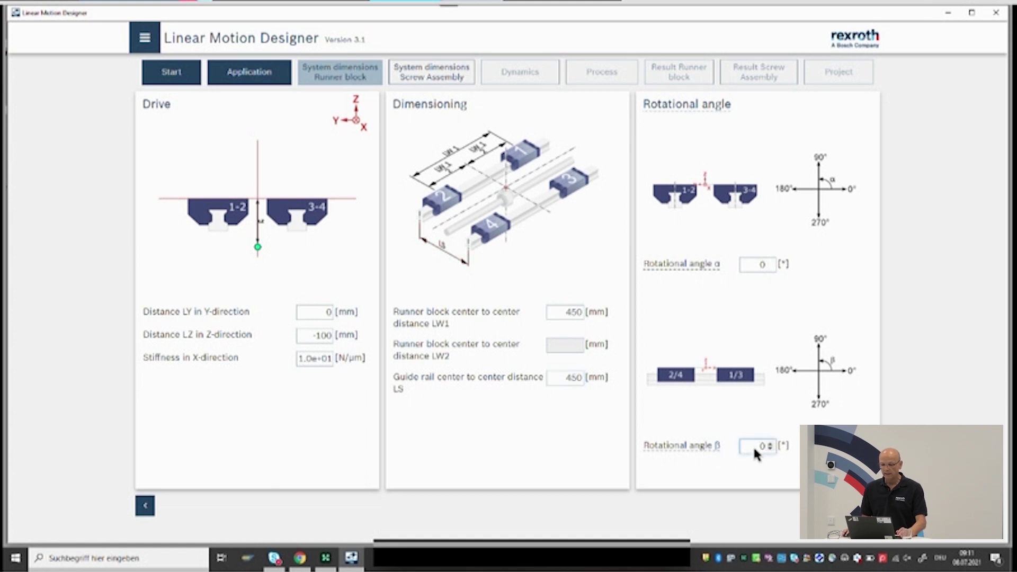
{"action": "type", "text": "270"}
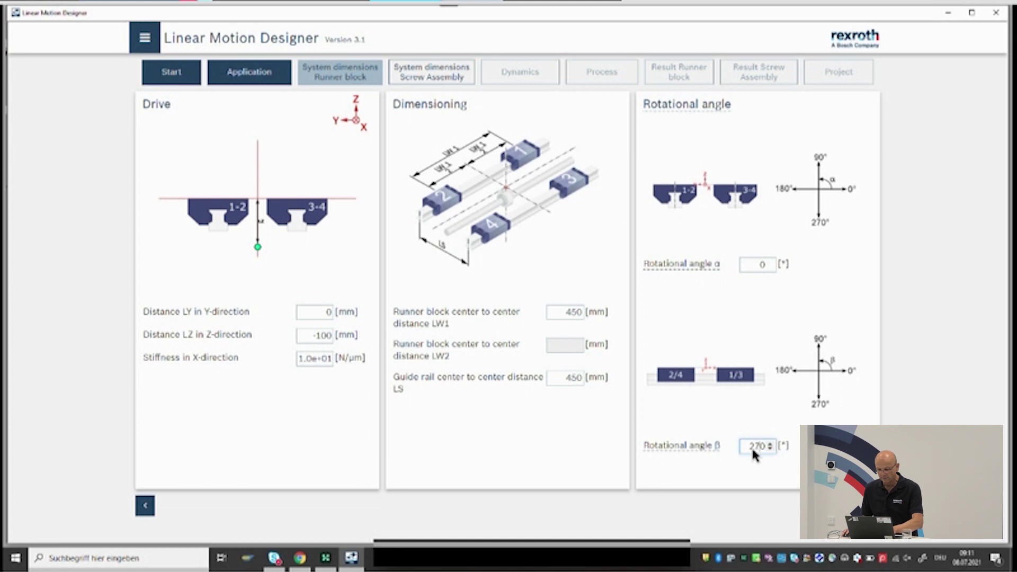
{"action": "key", "text": "Return"}
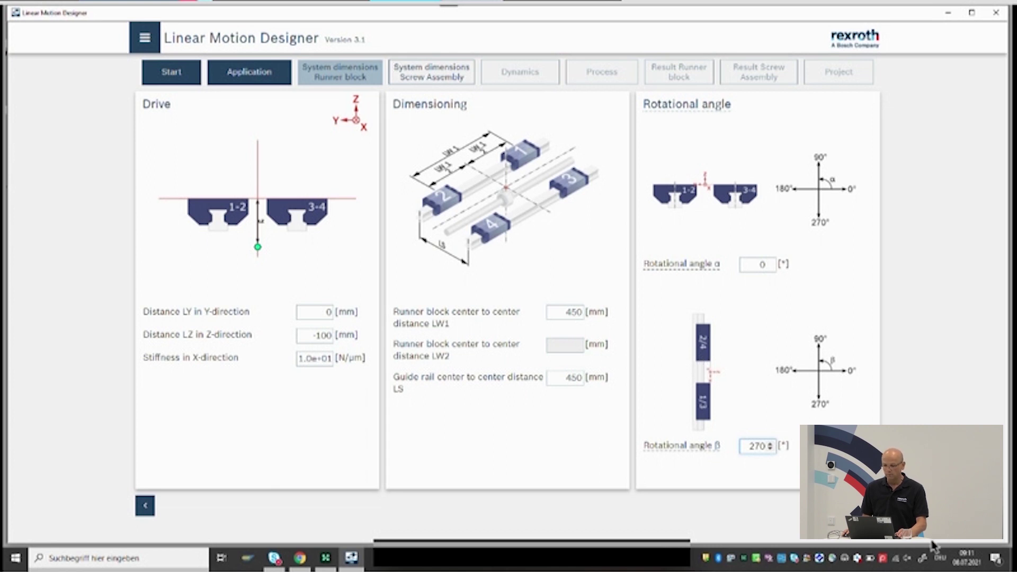
{"action": "left_click", "coordinate": [869, 506]}
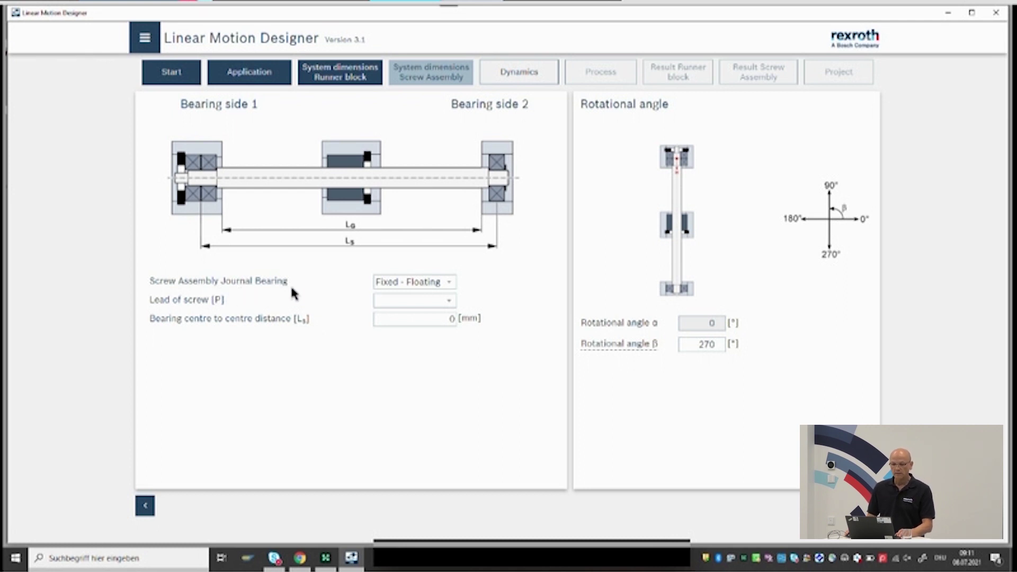
Try the Fixed - Free journal bearing for the screw assembly, and return it to Fixed - Floating.
{"action": "left_click", "coordinate": [452, 285]}
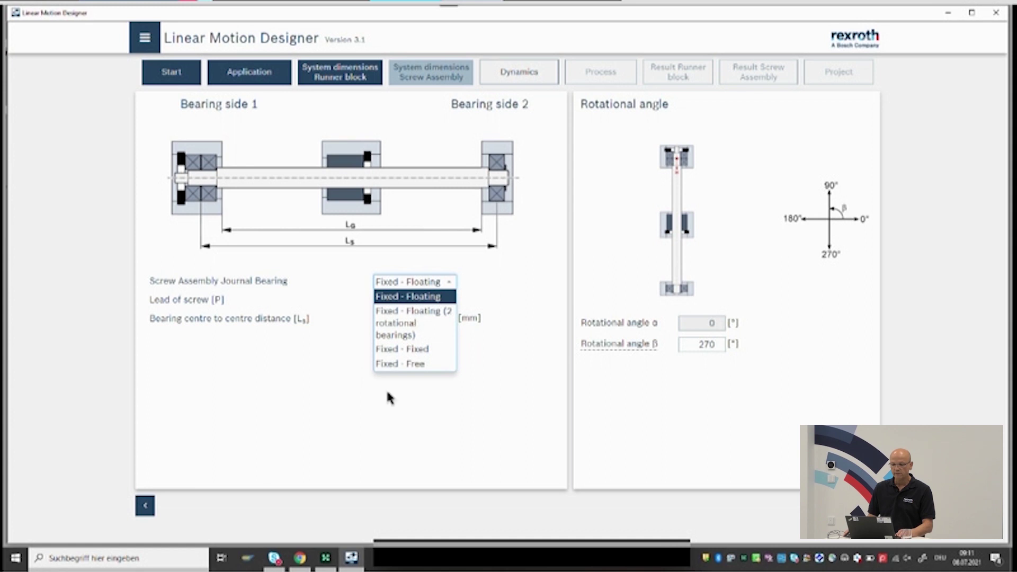
{"action": "left_click", "coordinate": [395, 366]}
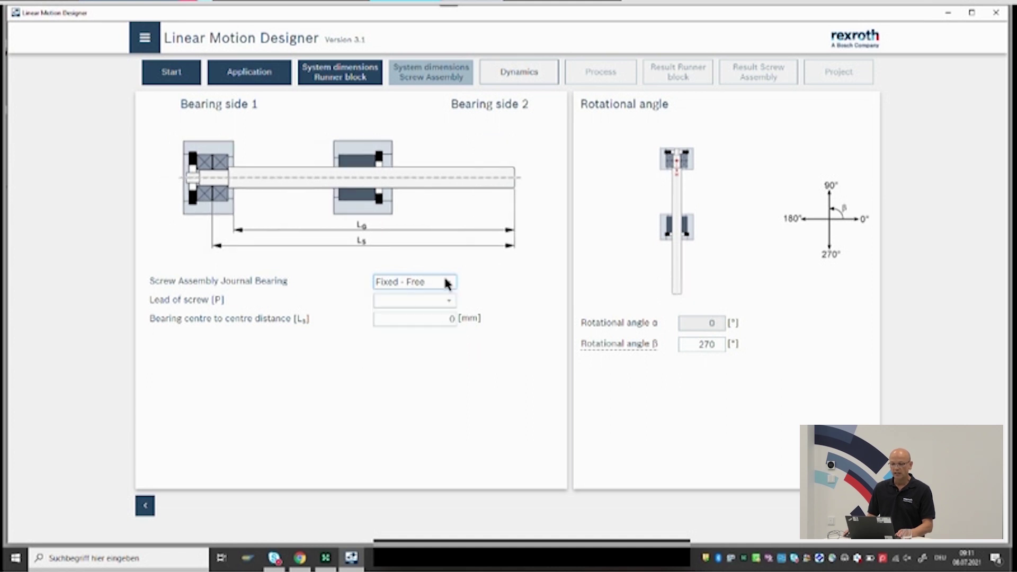
{"action": "left_click", "coordinate": [427, 289]}
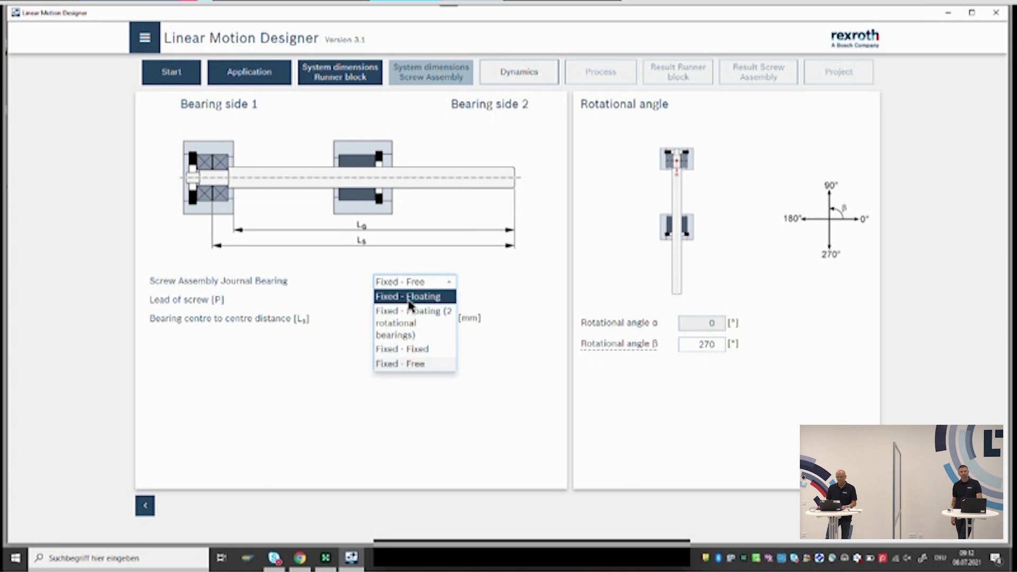
{"action": "left_click", "coordinate": [411, 298]}
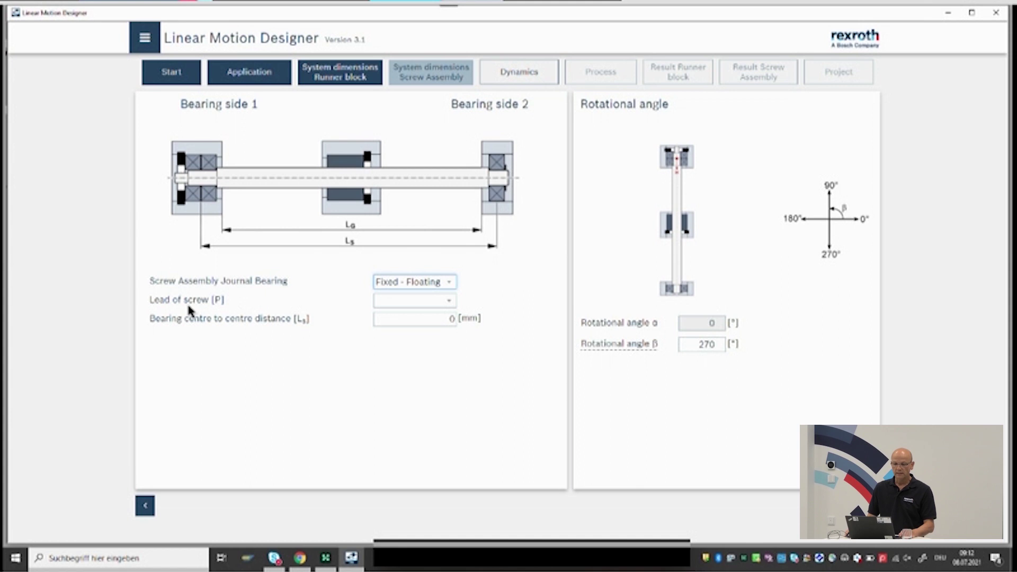
Set the screw lead to 10 and the bearing centre to centre distance to 600 mm.
{"action": "left_click", "coordinate": [446, 302]}
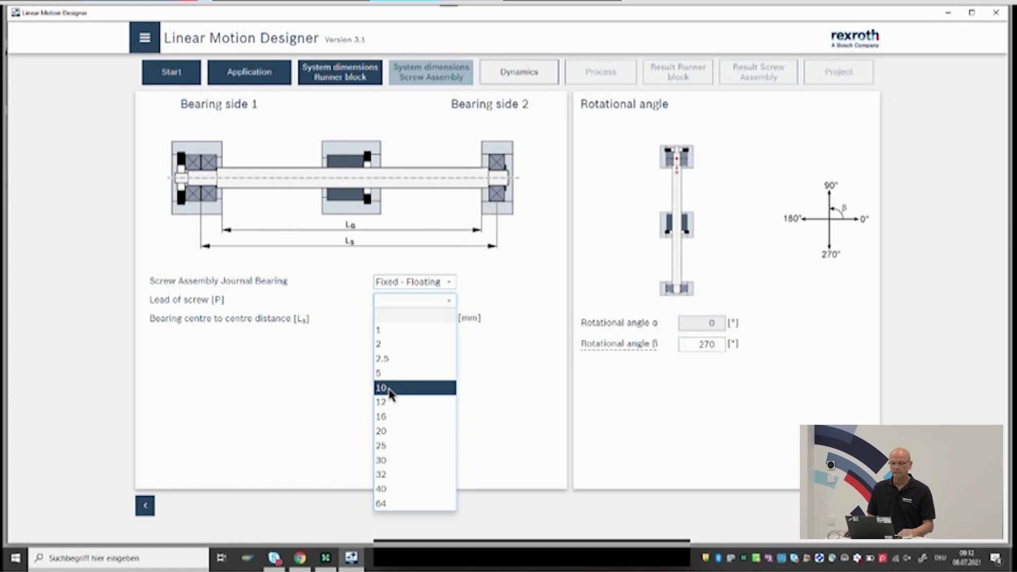
{"action": "left_click", "coordinate": [390, 389]}
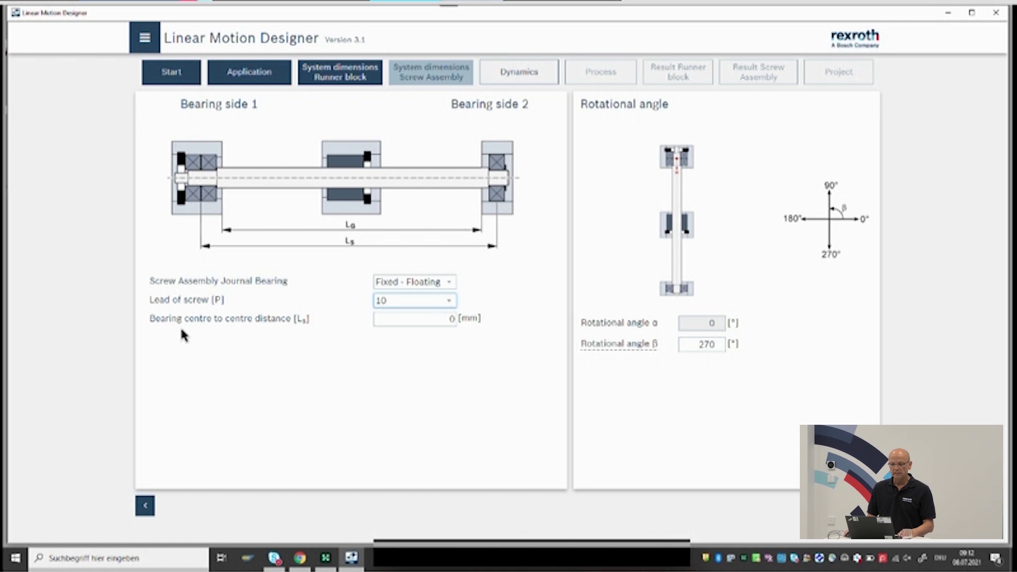
{"action": "left_click", "coordinate": [439, 321]}
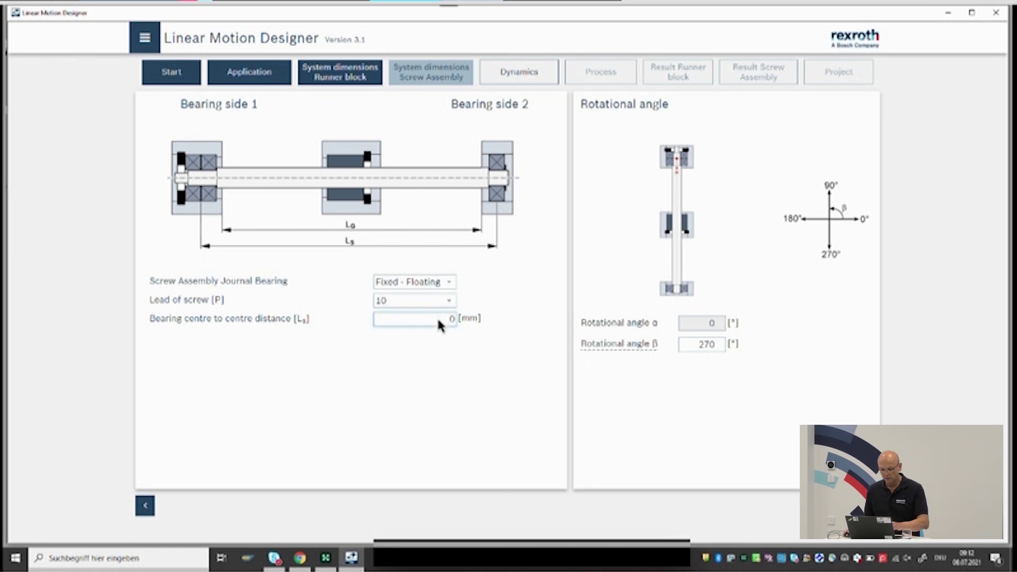
{"action": "type", "text": "600"}
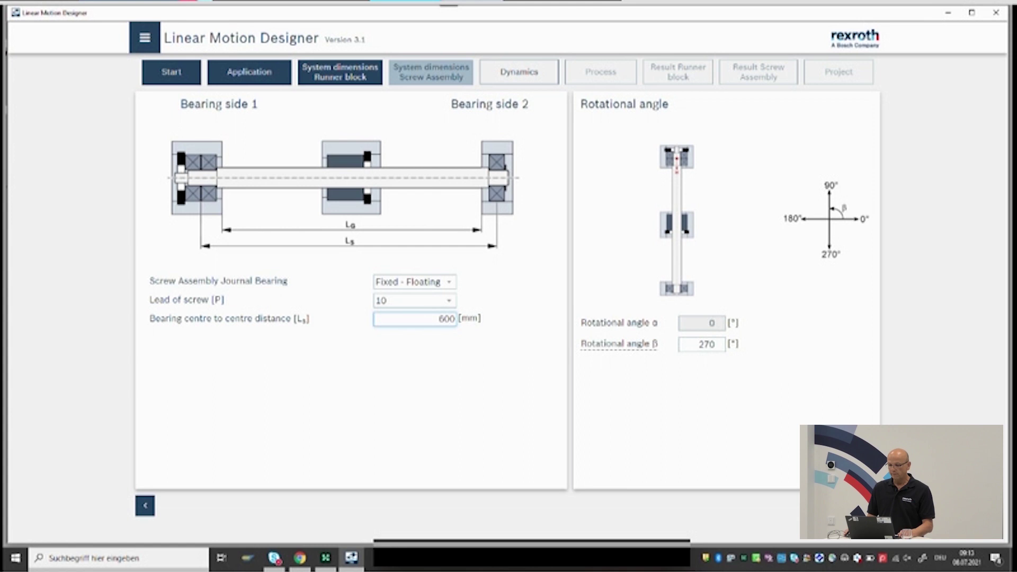
{"action": "key", "text": "Return"}
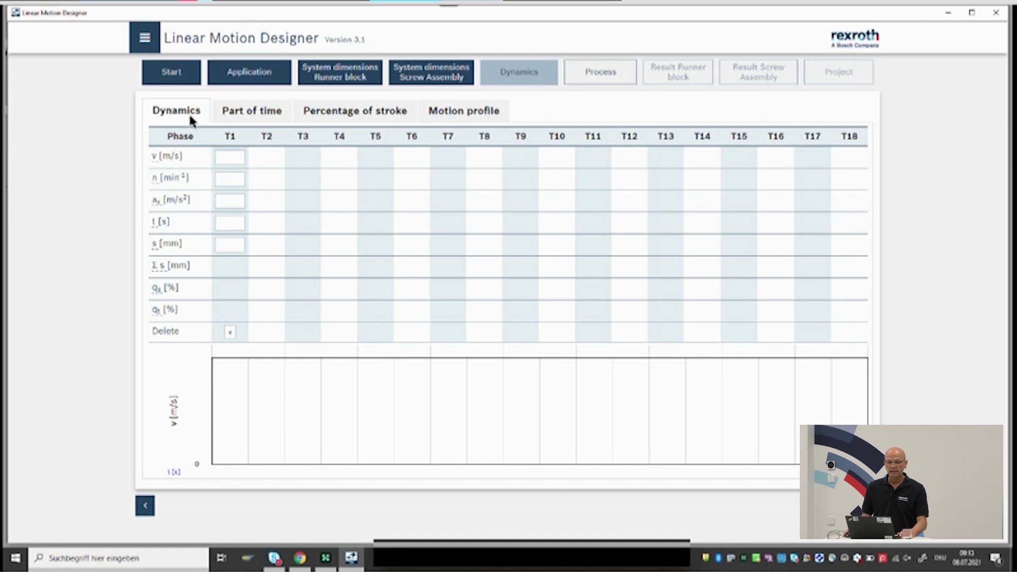
Look through the alternative dynamics input methods: part of time, percentage of stroke and motion profile.
{"action": "left_click", "coordinate": [245, 113]}
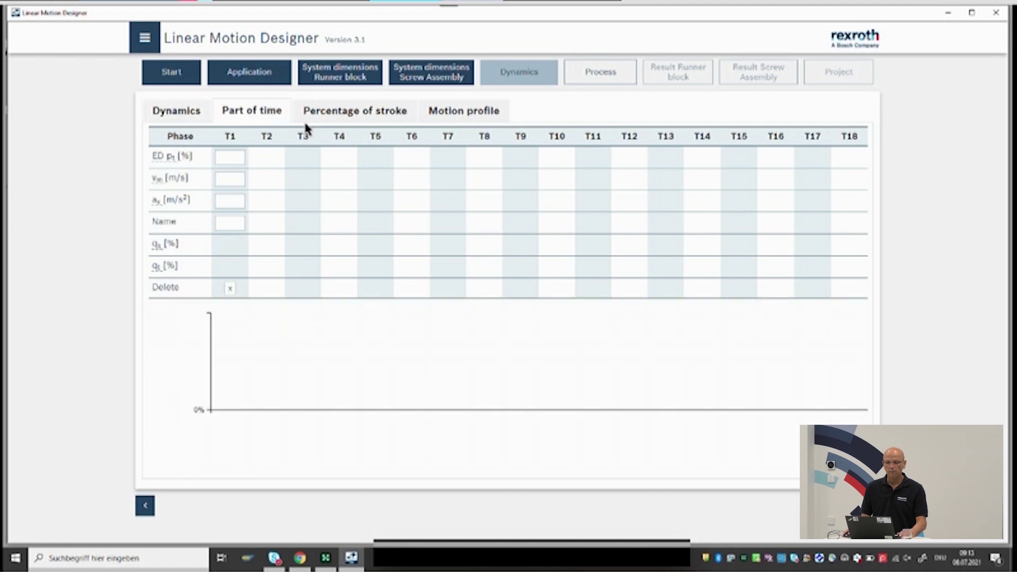
{"action": "left_click", "coordinate": [344, 113]}
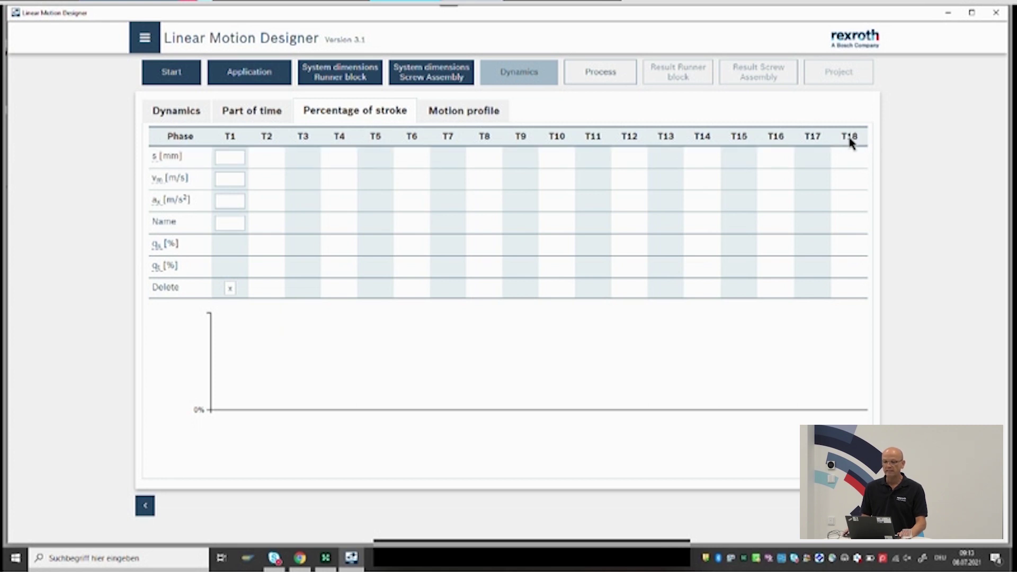
{"action": "left_click", "coordinate": [467, 117]}
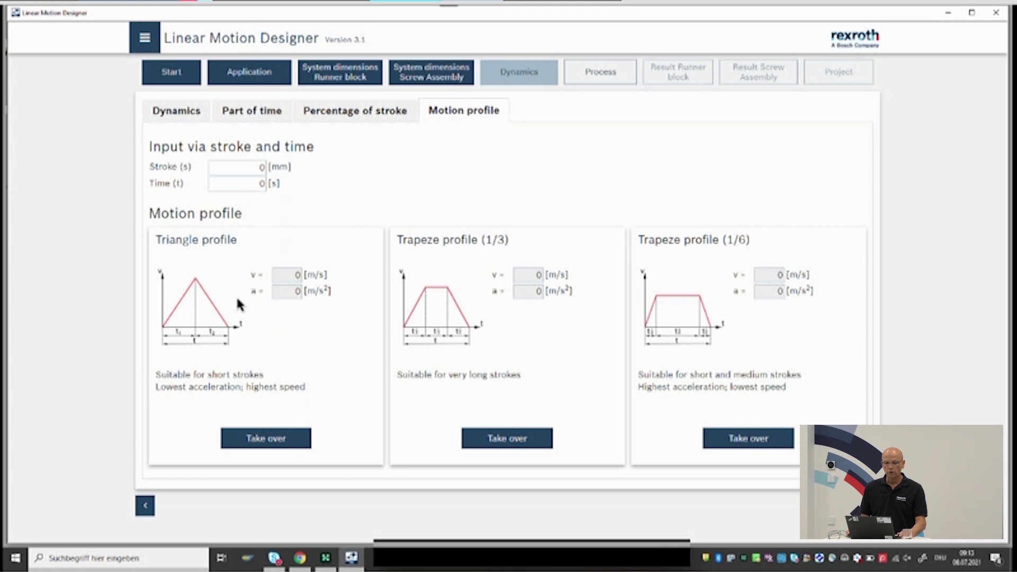
In the part-of-time method, define phase T1 with a 25% time share, 0.25 m/s speed and 0 m/s² acceleration.
{"action": "left_click", "coordinate": [252, 111]}
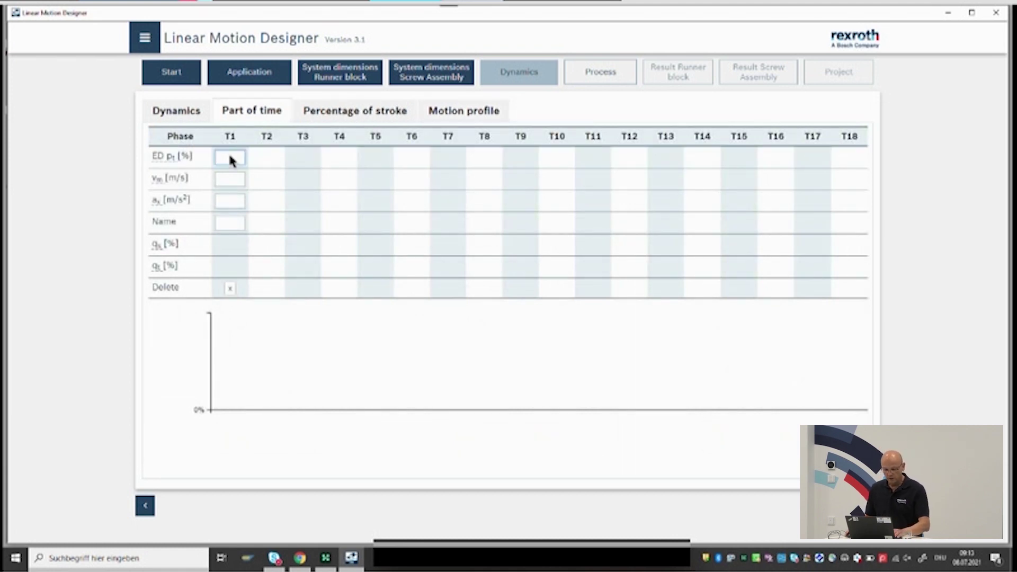
{"action": "left_click", "coordinate": [230, 157]}
{"action": "type", "text": "25"}
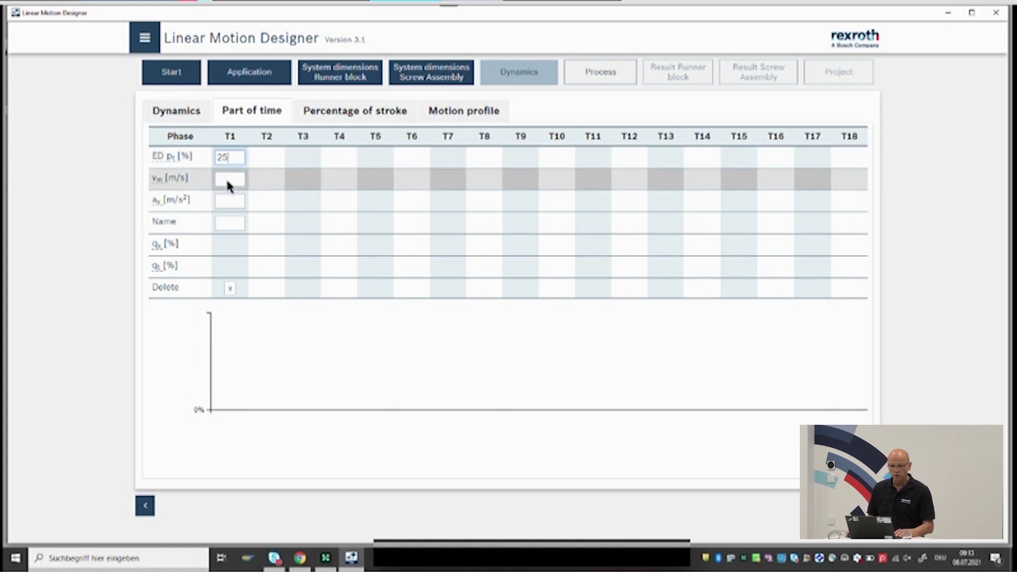
{"action": "left_click", "coordinate": [228, 181]}
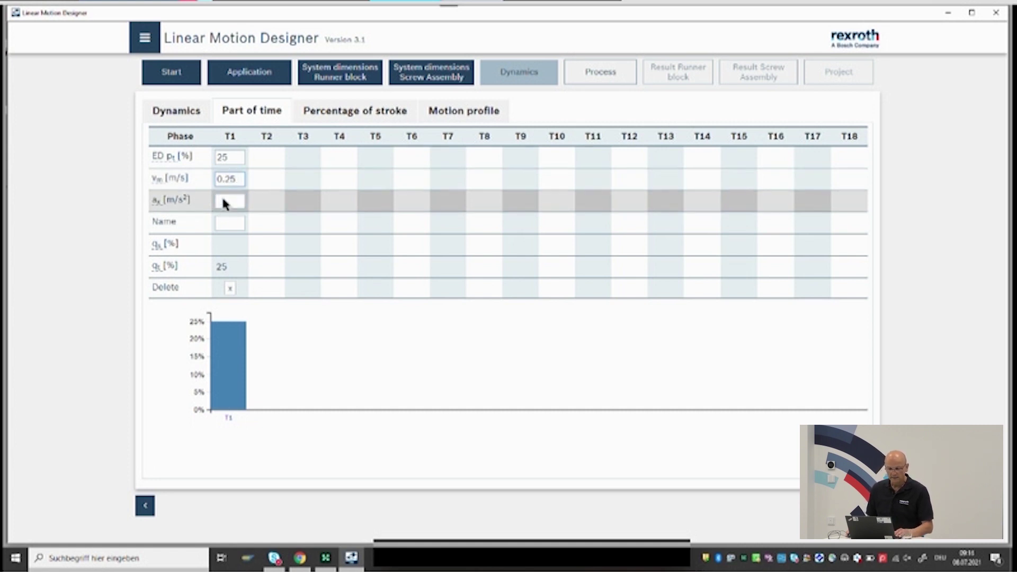
{"action": "type", "text": "0"}
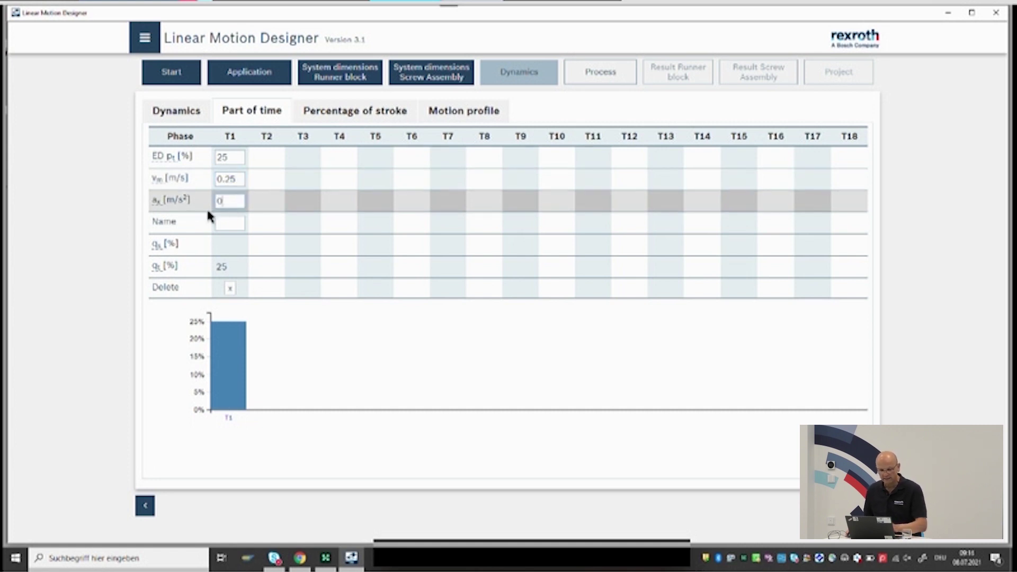
{"action": "left_click", "coordinate": [222, 222]}
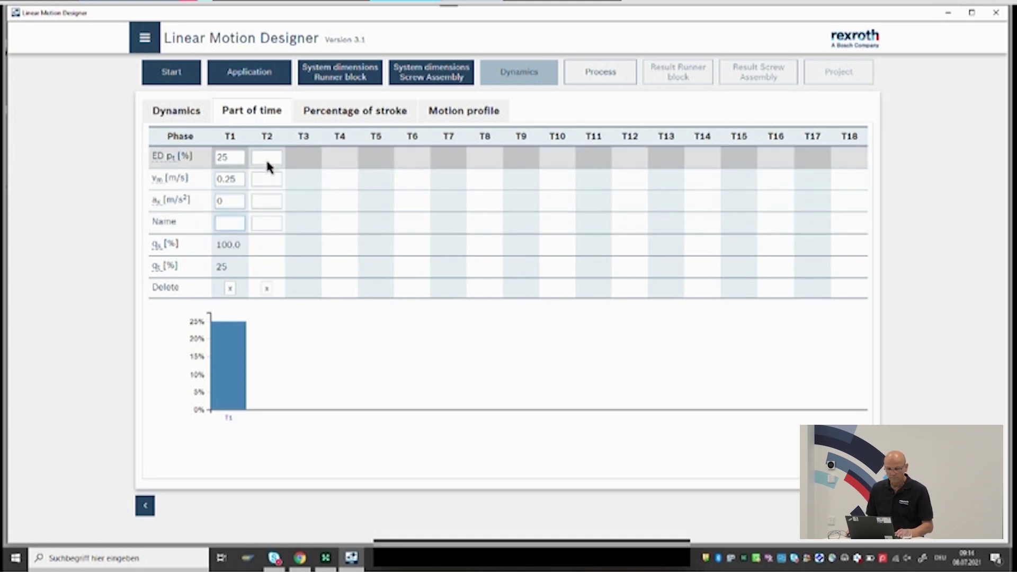
Define phase T2 with a 10% time share, 0,05 m/s speed and 0 m/s² acceleration.
{"action": "left_click", "coordinate": [266, 162]}
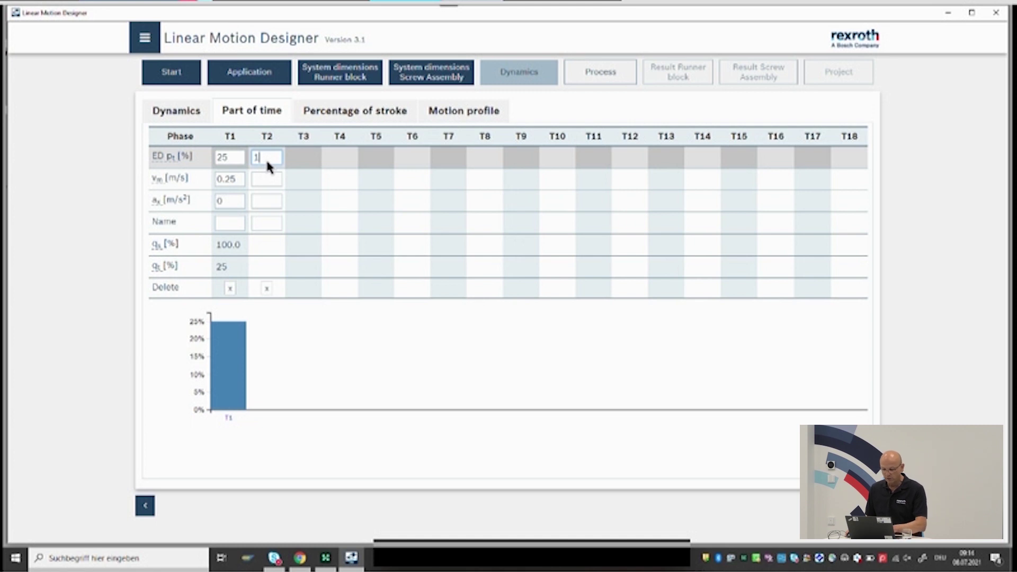
{"action": "left_click", "coordinate": [263, 176]}
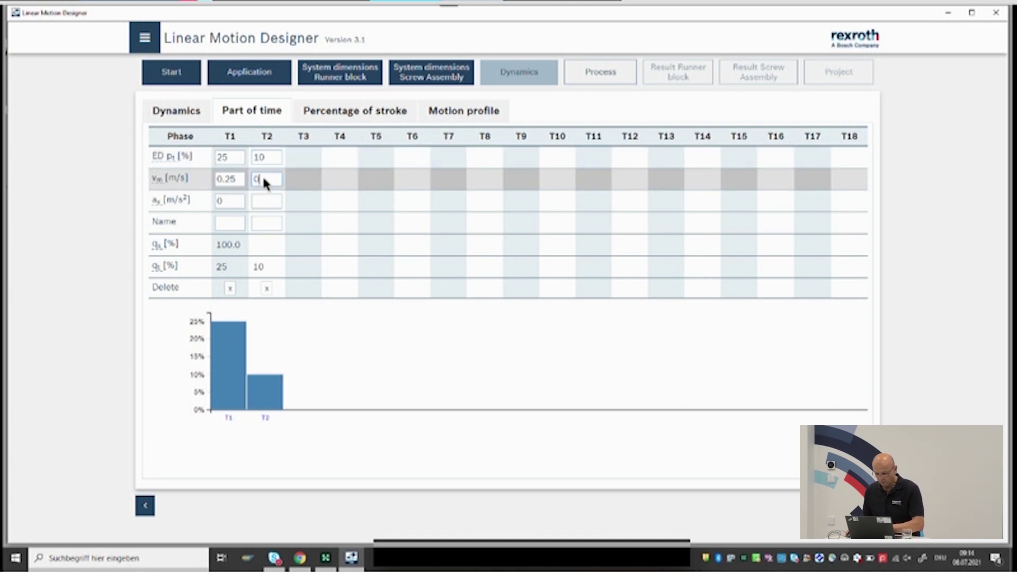
{"action": "type", "text": "0,0"}
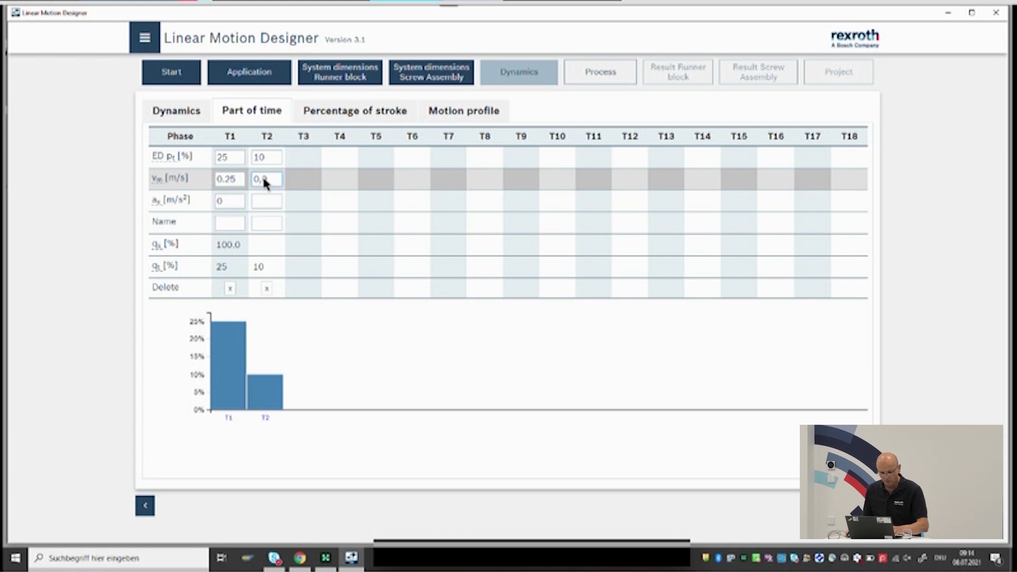
{"action": "type", "text": "5"}
{"action": "left_click", "coordinate": [262, 204]}
{"action": "type", "text": "0"}
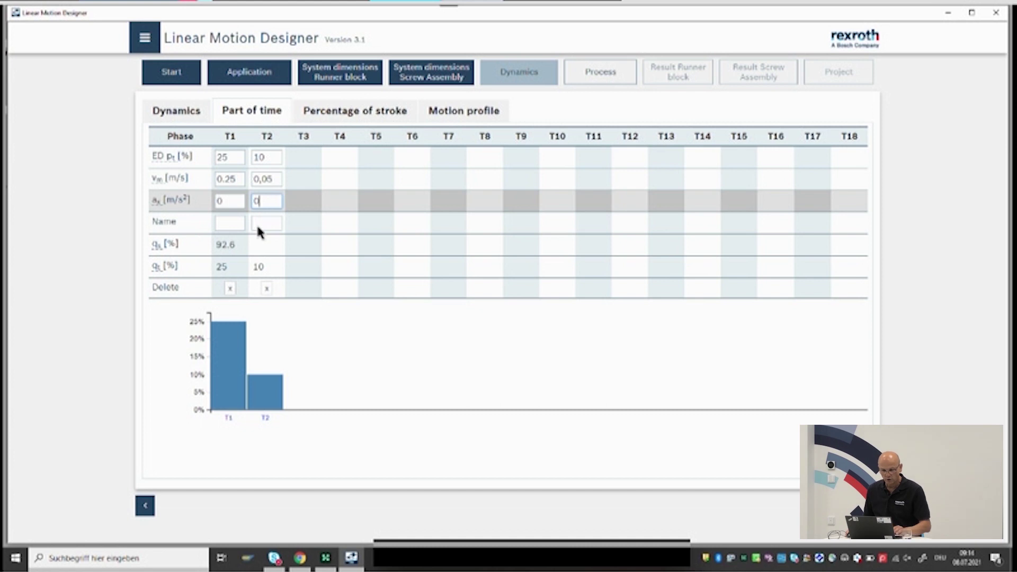
{"action": "left_click", "coordinate": [256, 222]}
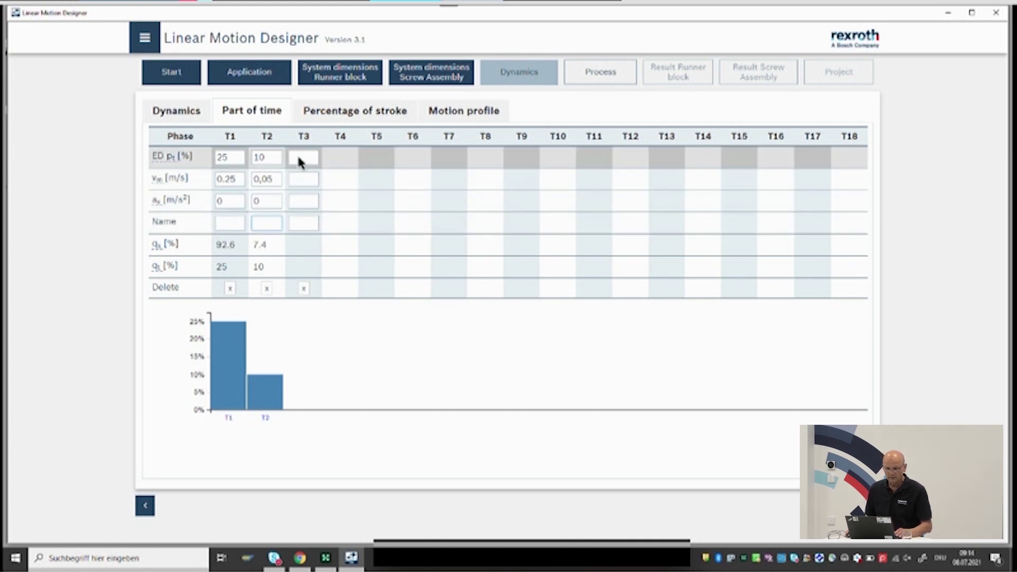
Define phase T3 with a 65% time share, 0 m/s speed and 0 m/s² acceleration, and proceed to the process data.
{"action": "left_click", "coordinate": [297, 159]}
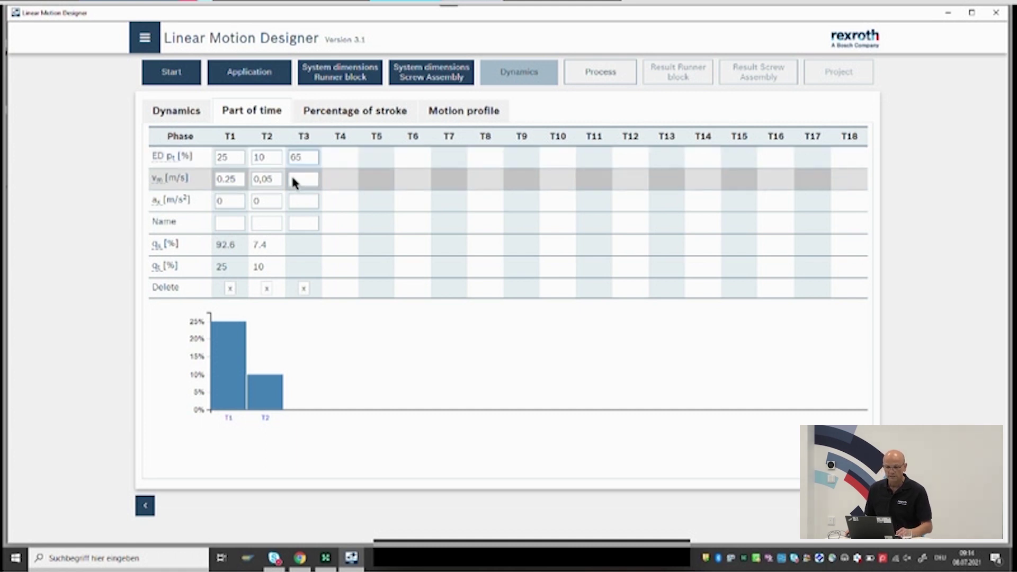
{"action": "left_click", "coordinate": [292, 179]}
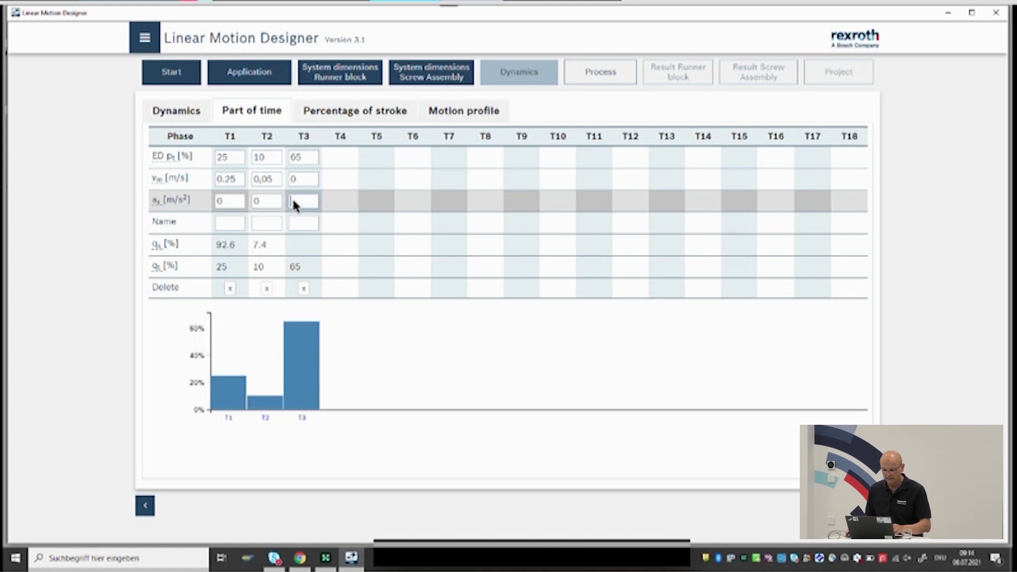
{"action": "type", "text": "0"}
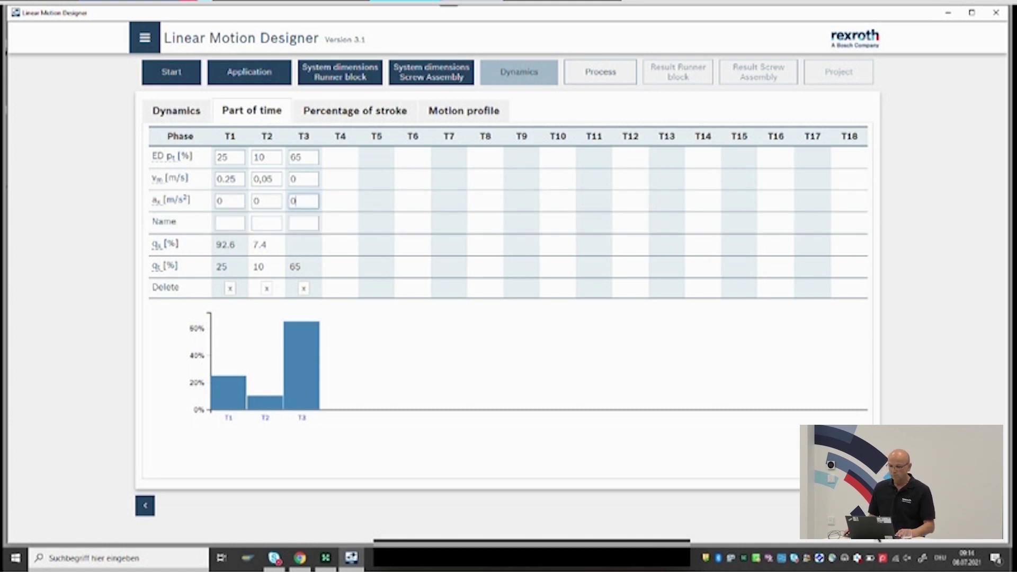
{"action": "key", "text": "Return"}
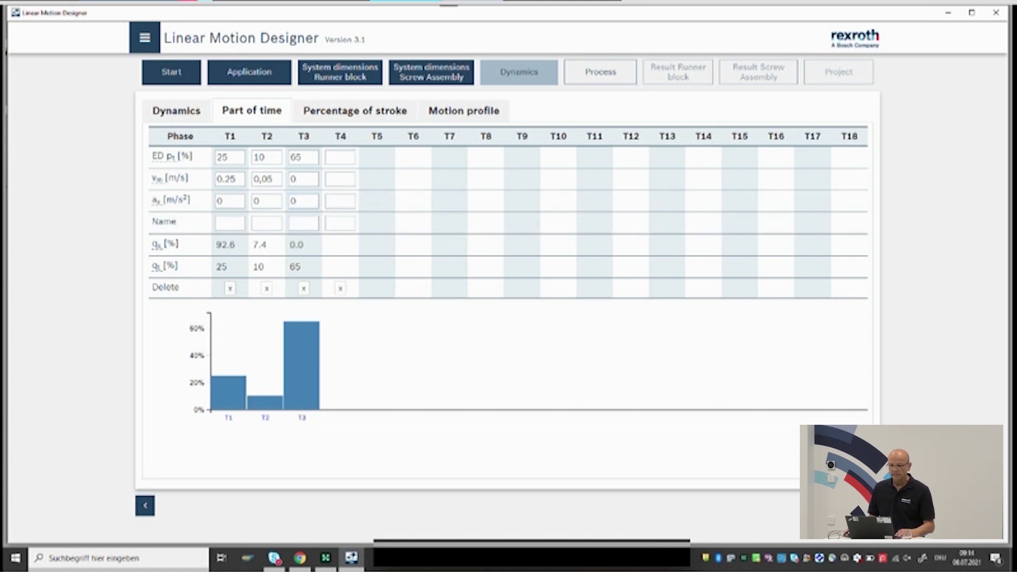
{"action": "left_click", "coordinate": [869, 505]}
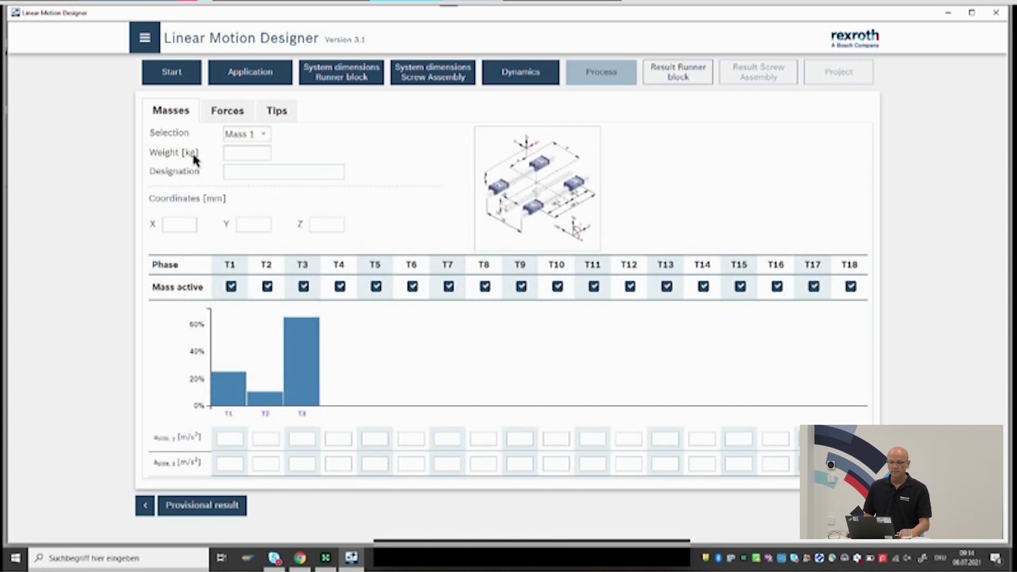
Select Mass 1, enlarge the coordinate diagram for reference, and set the mass's weight to 250 kg.
{"action": "left_click", "coordinate": [263, 136]}
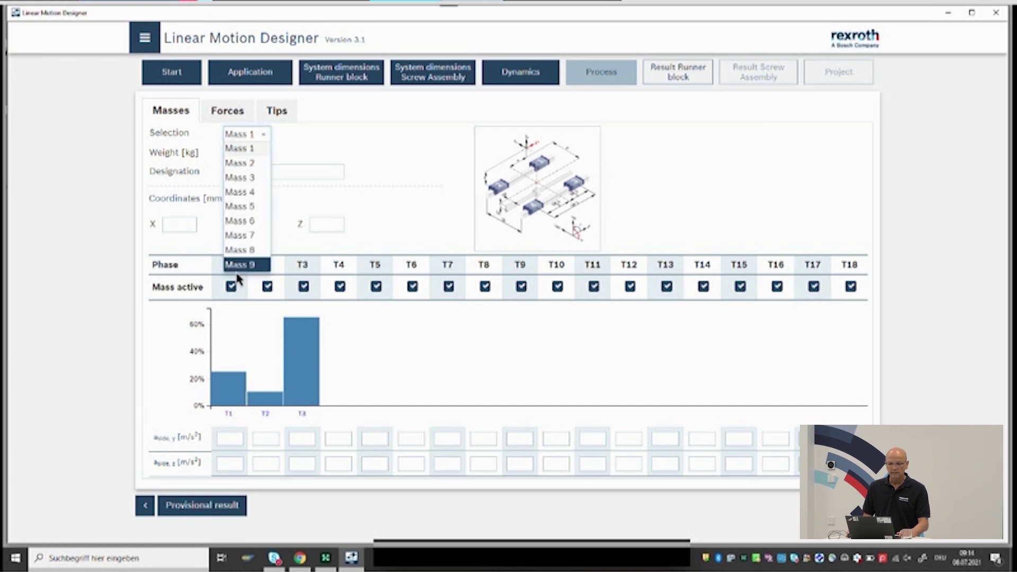
{"action": "left_click", "coordinate": [241, 151]}
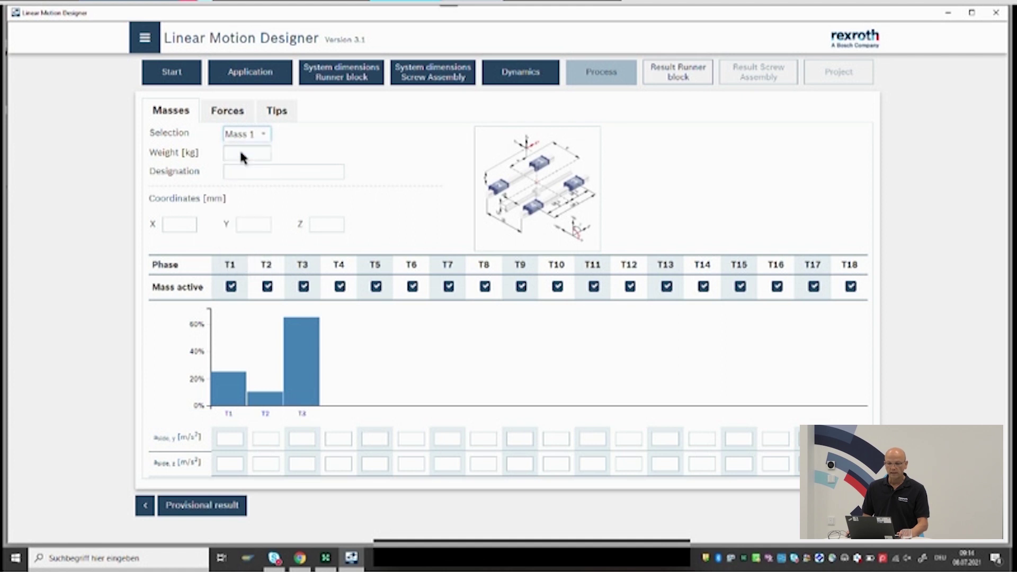
{"action": "left_click", "coordinate": [529, 202]}
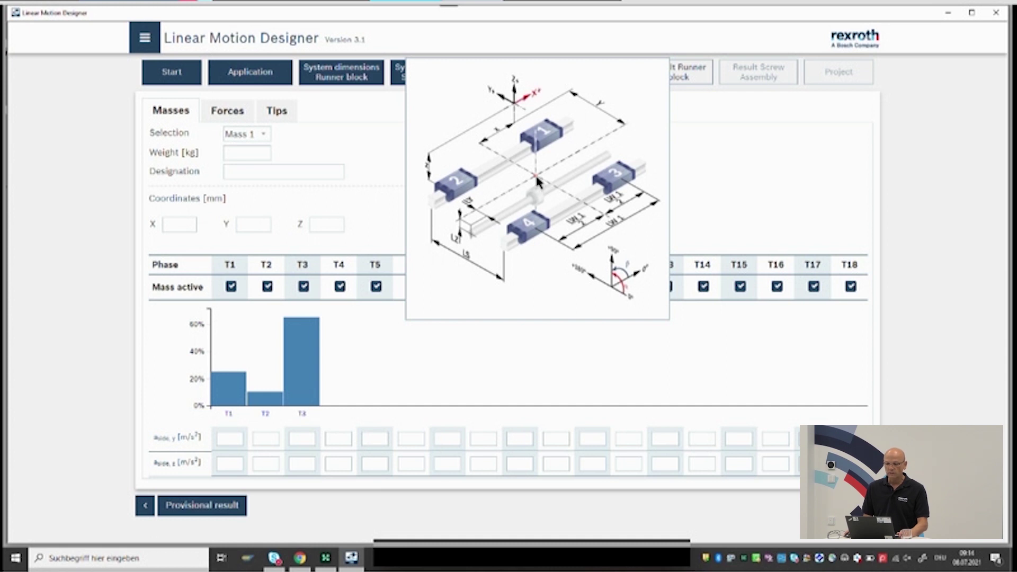
{"action": "left_click", "coordinate": [234, 153]}
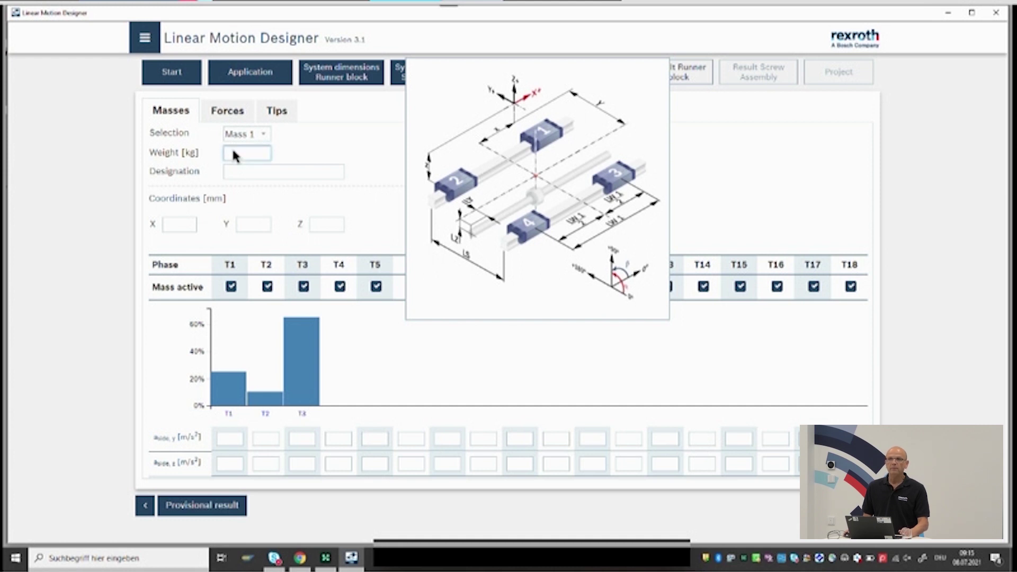
{"action": "type", "text": "20"}
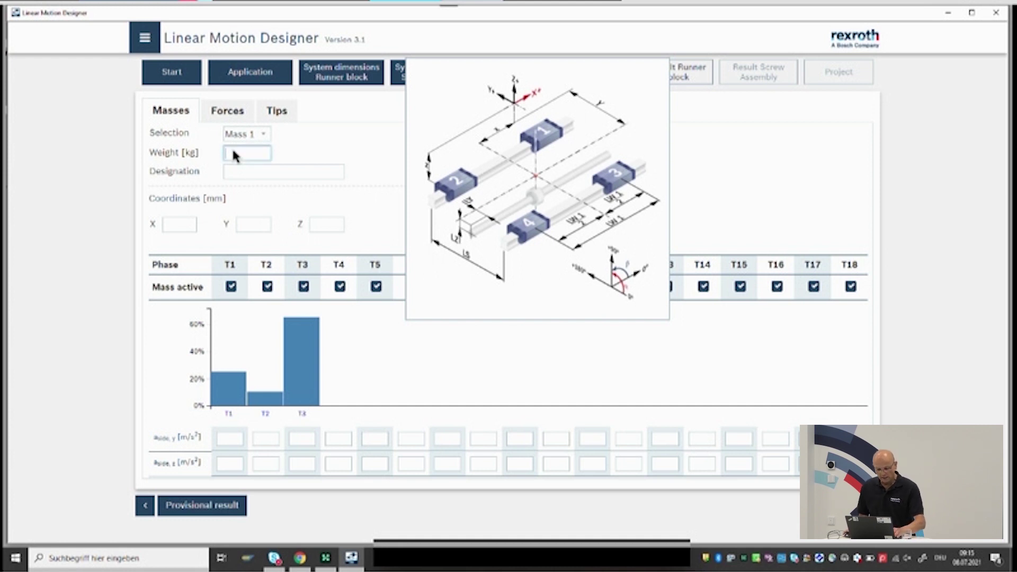
{"action": "type", "text": "0"}
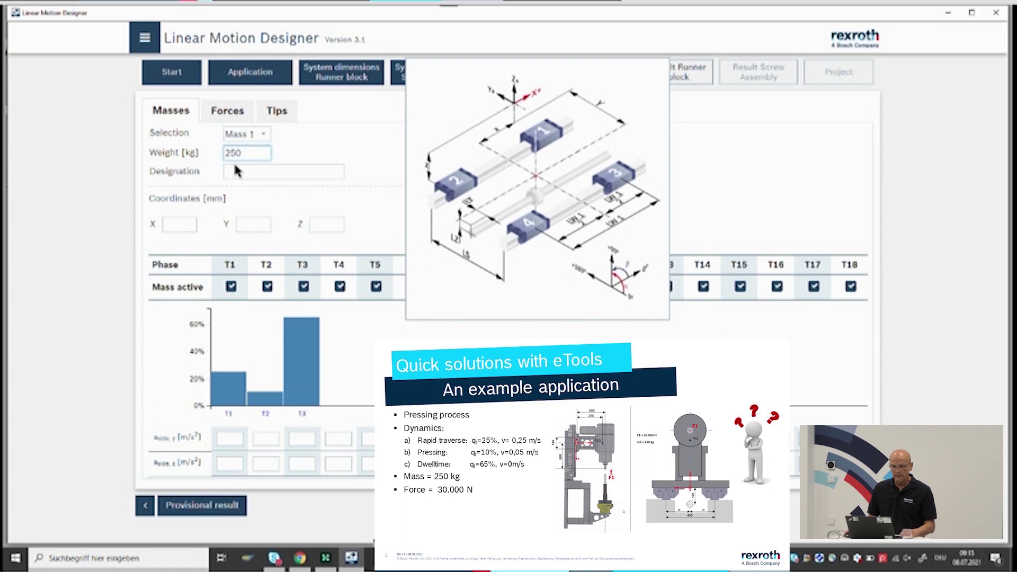
Set the coordinates of Mass 1 to X 0, Y 0 and Z 250 mm.
{"action": "left_click", "coordinate": [171, 225]}
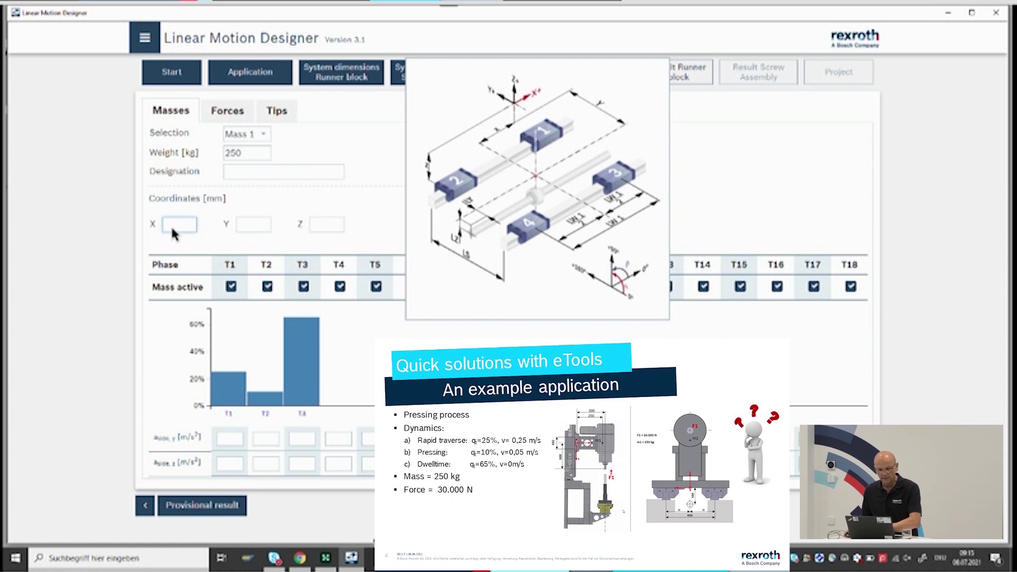
{"action": "left_click", "coordinate": [251, 226]}
{"action": "type", "text": "0"}
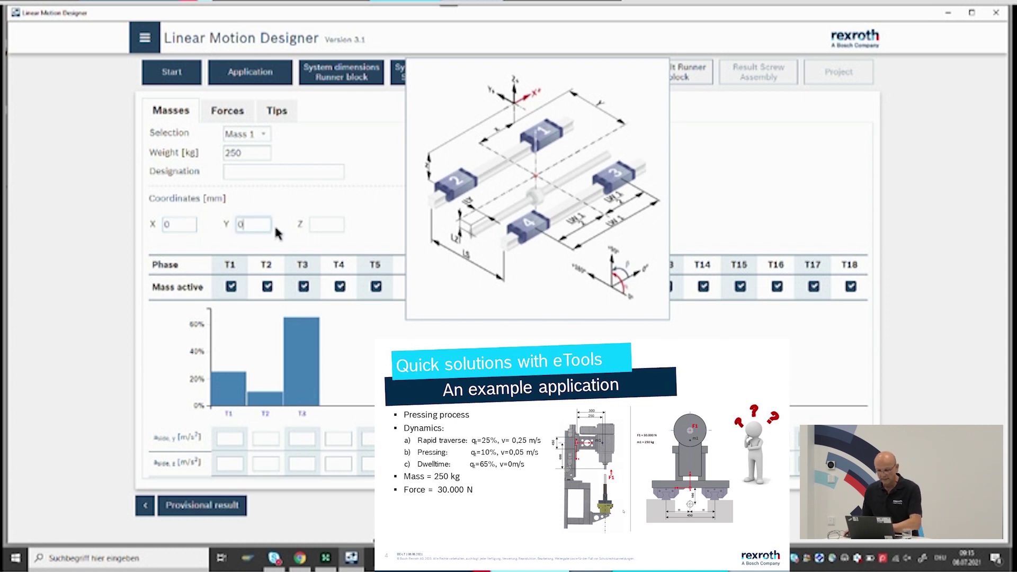
{"action": "left_click", "coordinate": [313, 228]}
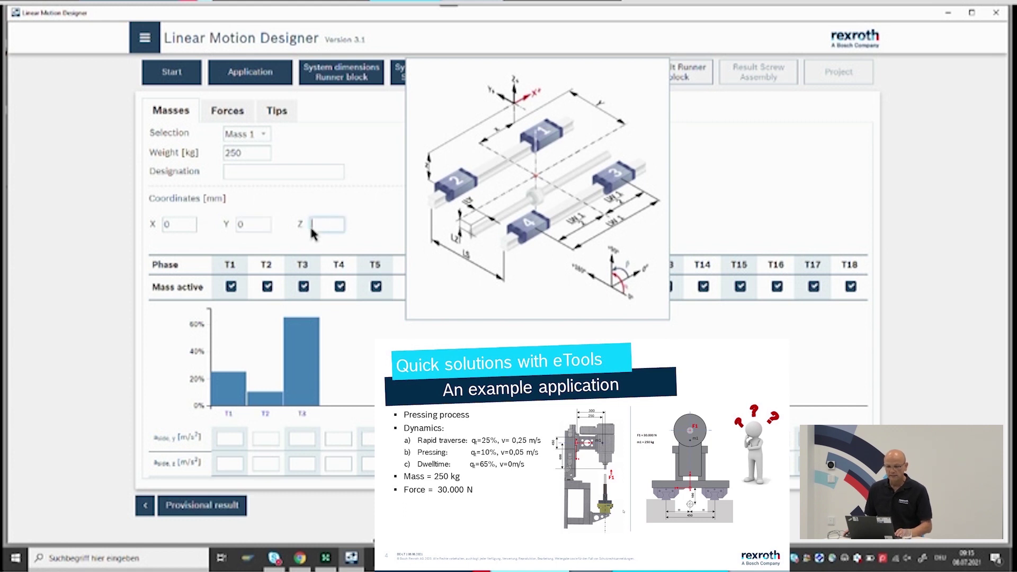
{"action": "type", "text": "250"}
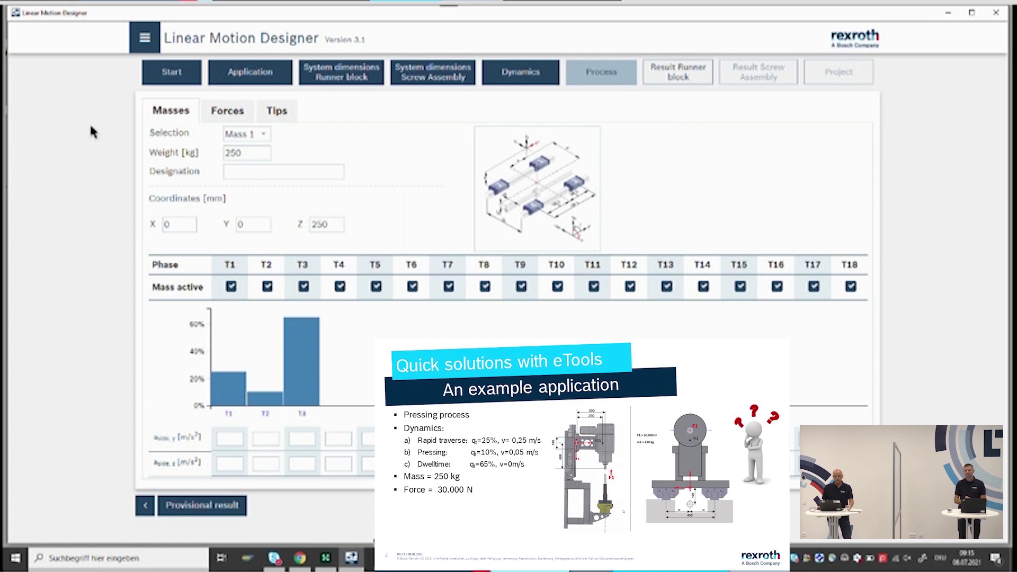
{"action": "left_click", "coordinate": [146, 42]}
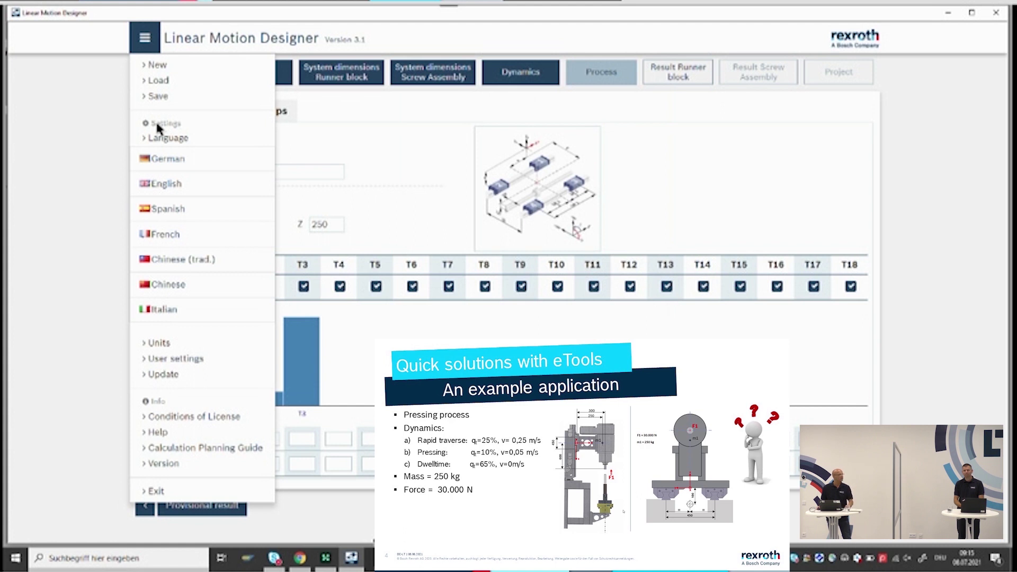
{"action": "left_click", "coordinate": [279, 243]}
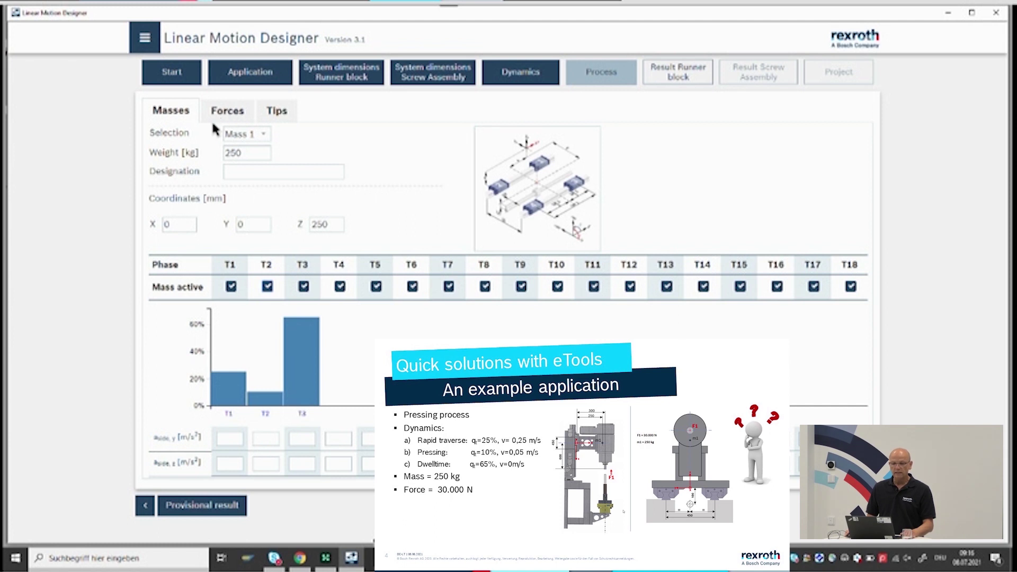
Select Force 1 in the process forces, enlarge its coordinate diagram, and set Fx to -30000 N.
{"action": "left_click", "coordinate": [228, 113]}
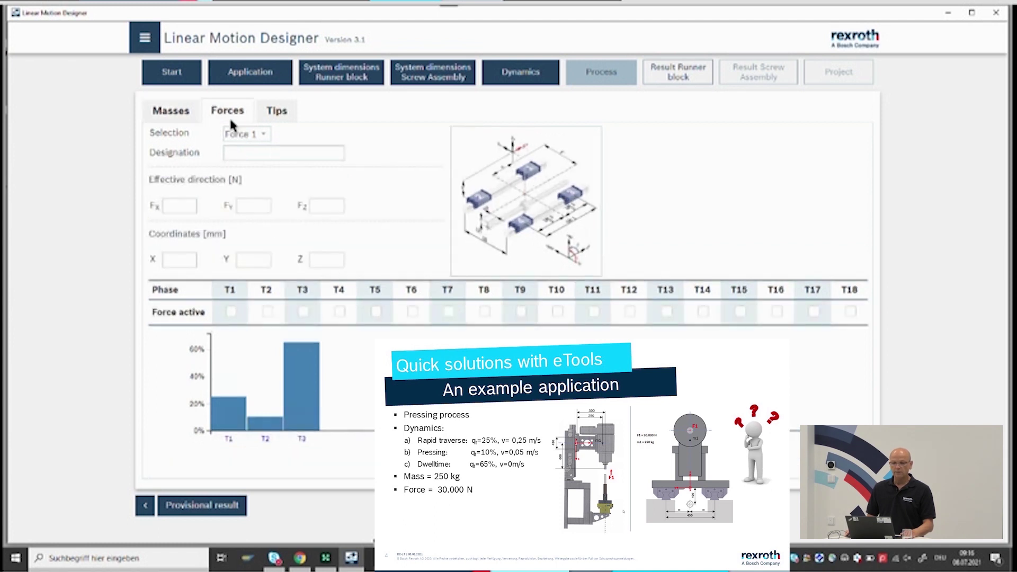
{"action": "left_click", "coordinate": [265, 135]}
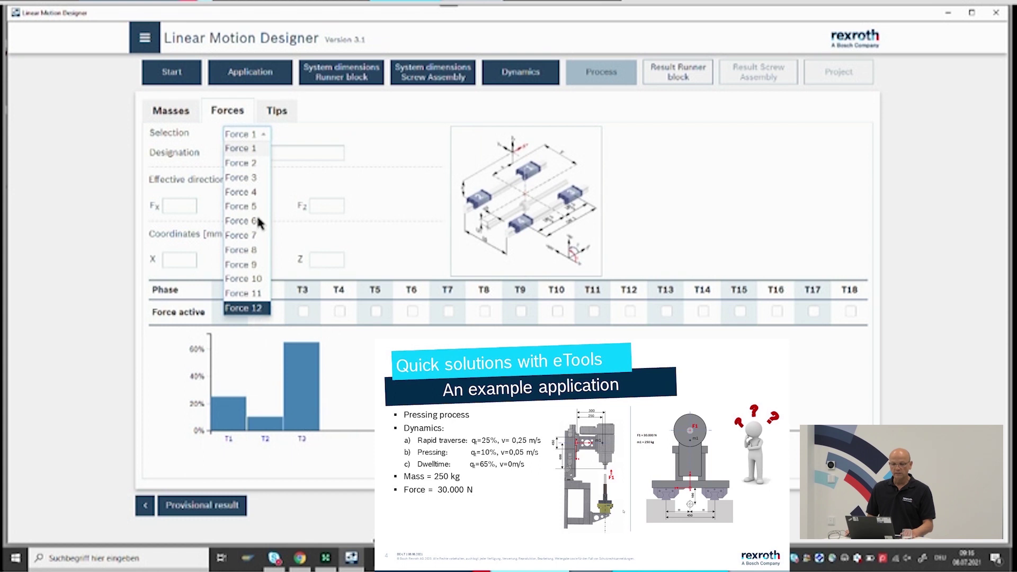
{"action": "left_click", "coordinate": [254, 150]}
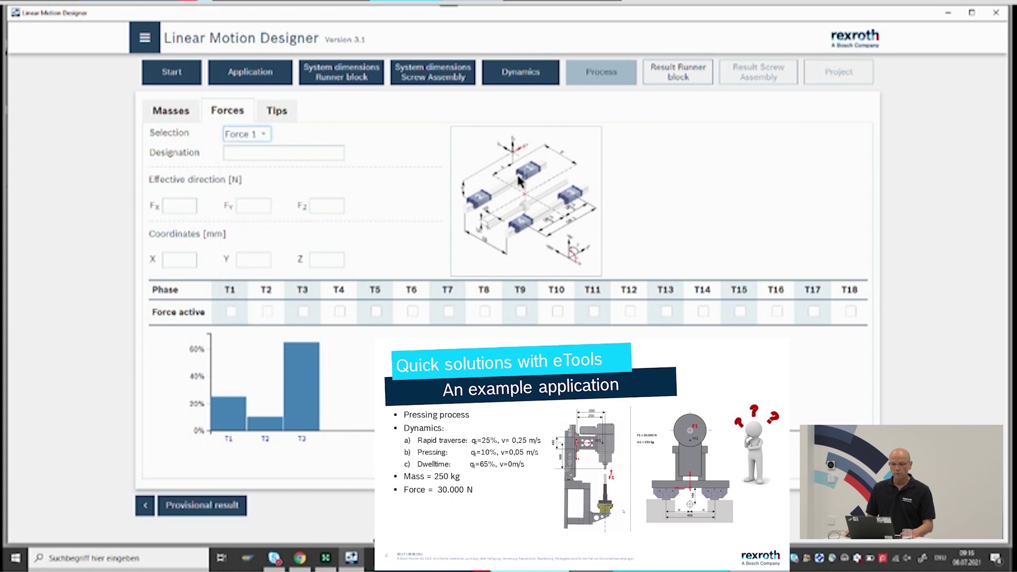
{"action": "left_click", "coordinate": [527, 216]}
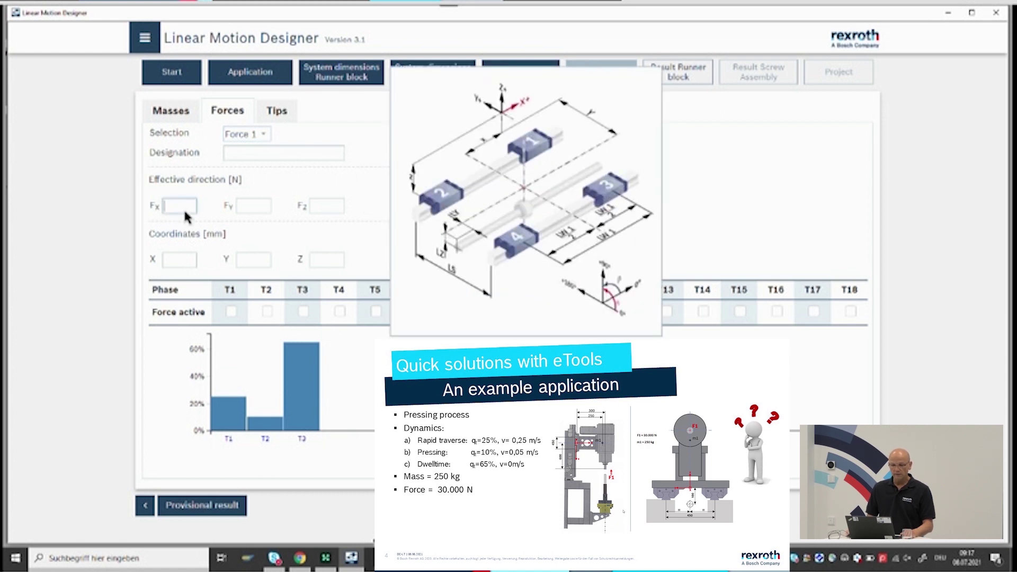
{"action": "type", "text": "-"}
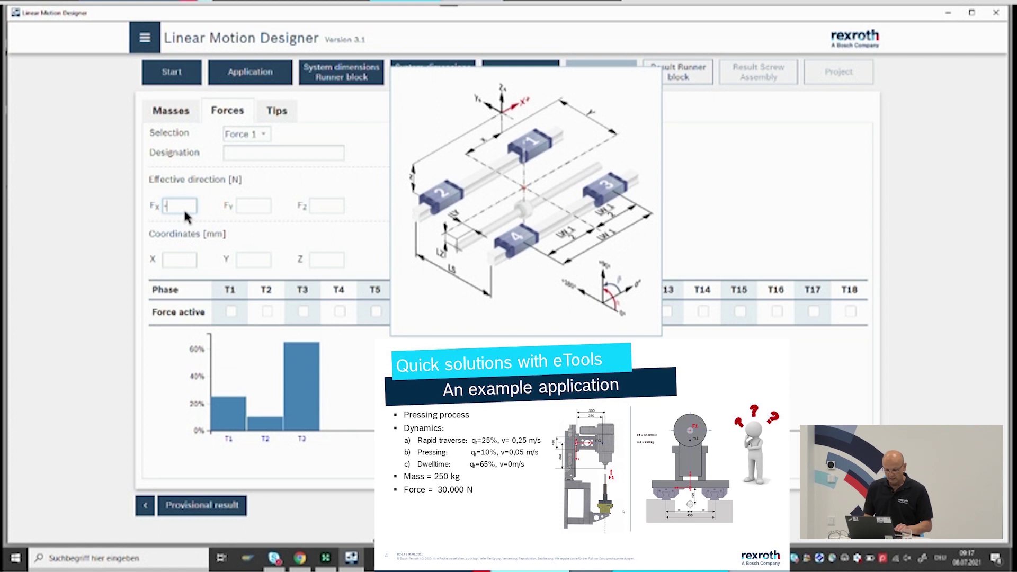
{"action": "type", "text": "30"}
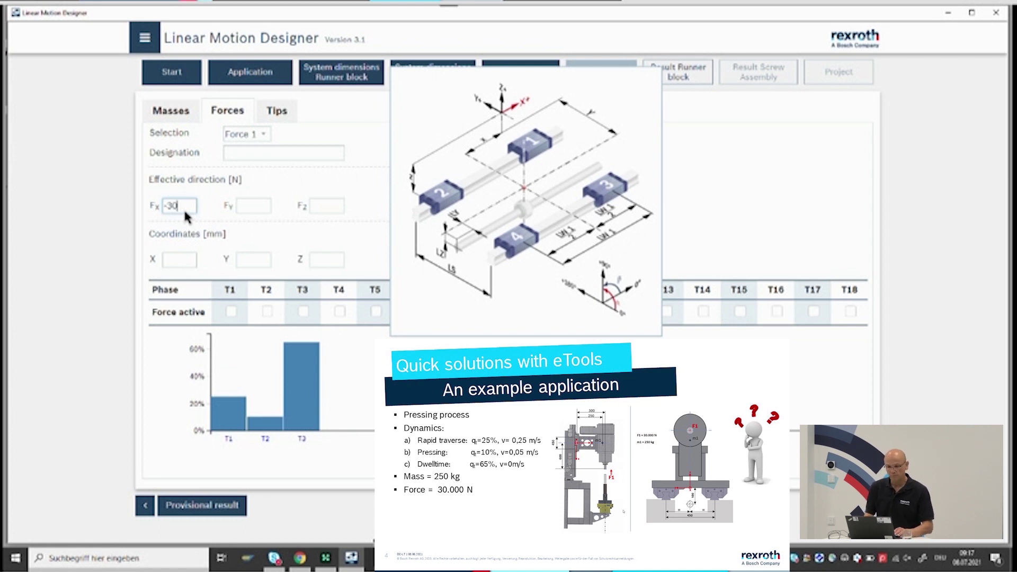
{"action": "type", "text": "000"}
Set the coordinates of Force 1 to X 600, Y 0 and Z 300 mm.
{"action": "left_click", "coordinate": [171, 268]}
{"action": "type", "text": "600"}
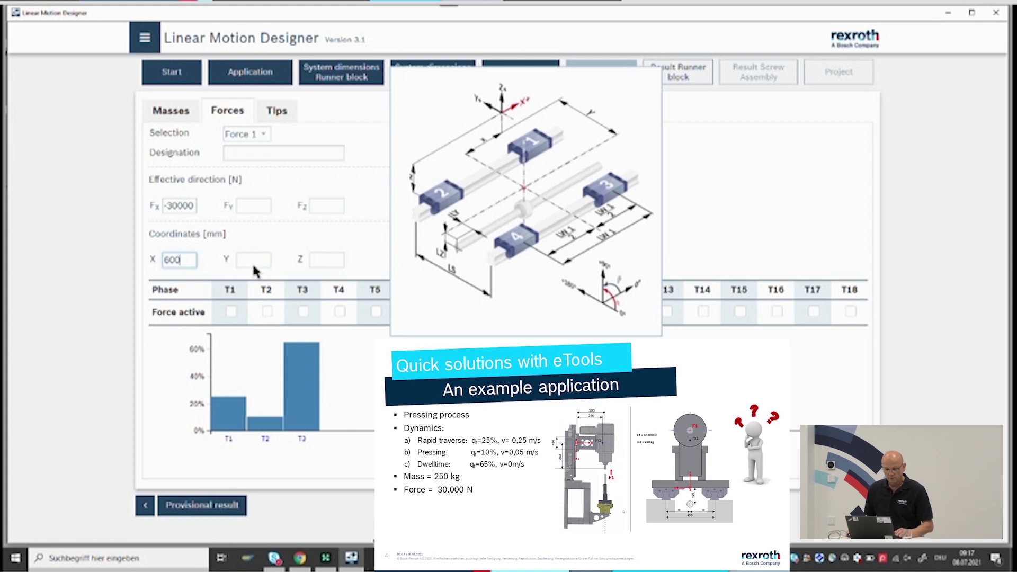
{"action": "key", "text": "Tab"}
{"action": "type", "text": "0"}
{"action": "key", "text": "Tab"}
{"action": "type", "text": "300"}
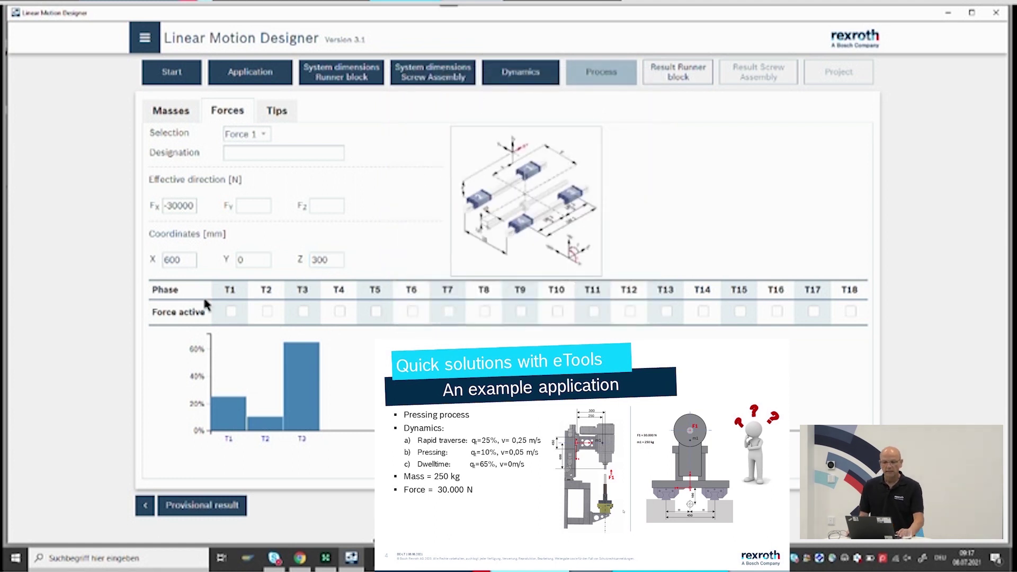
Activate Force 1 in phase T2 and open the tips for the process inputs.
{"action": "left_click", "coordinate": [267, 317]}
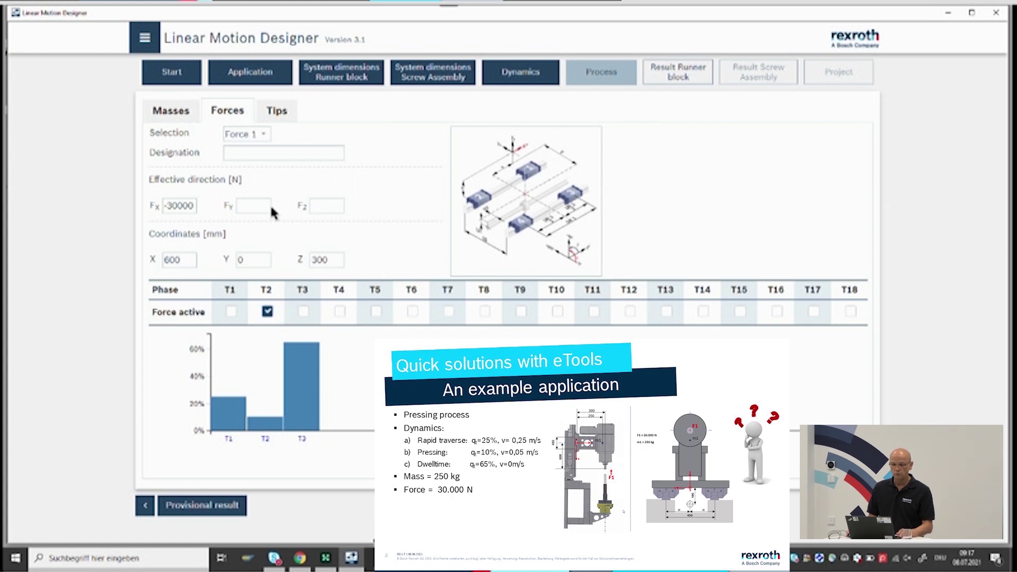
{"action": "left_click", "coordinate": [276, 113]}
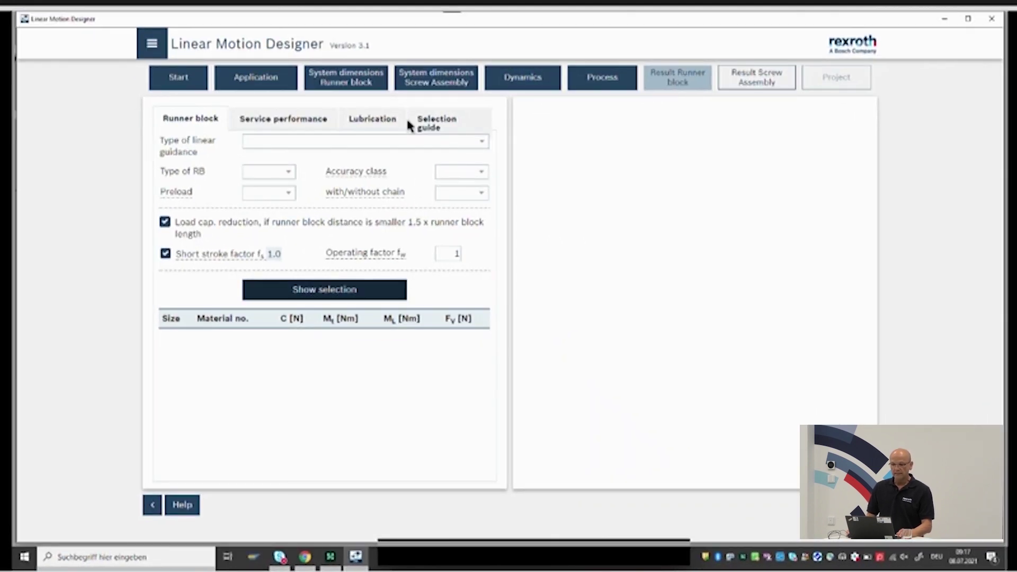
Use the runner block selection guide with industry Forming technology, application Push in and Standard length, and take over the preferred runner block.
{"action": "left_click", "coordinate": [439, 123]}
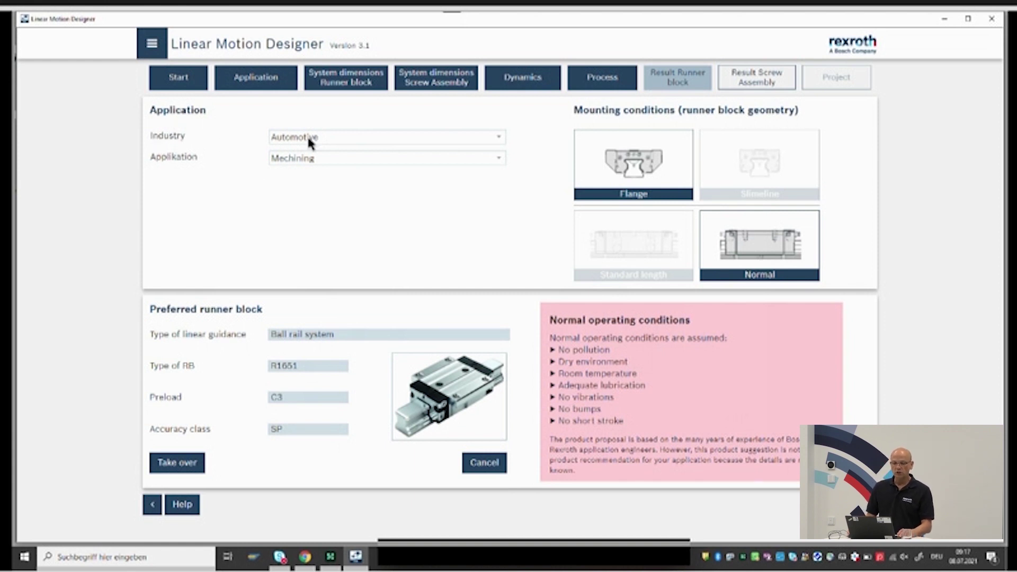
{"action": "left_click", "coordinate": [498, 139]}
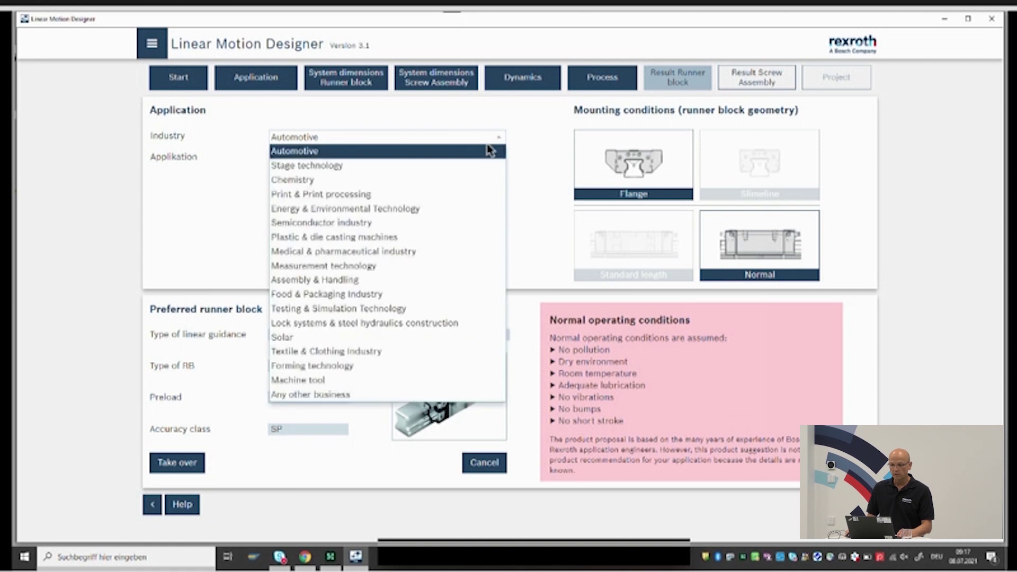
{"action": "left_click", "coordinate": [328, 367]}
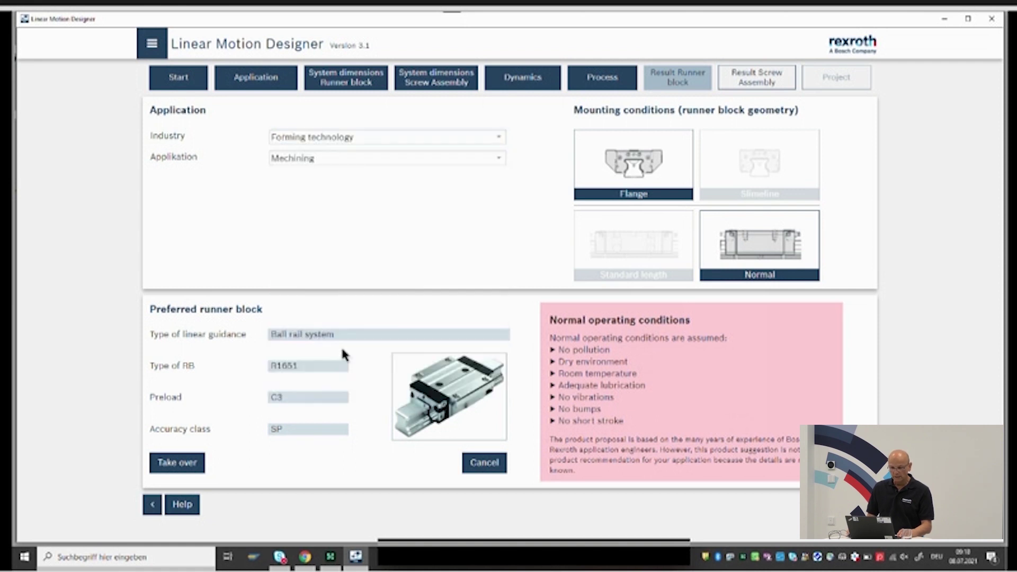
{"action": "left_click", "coordinate": [498, 157]}
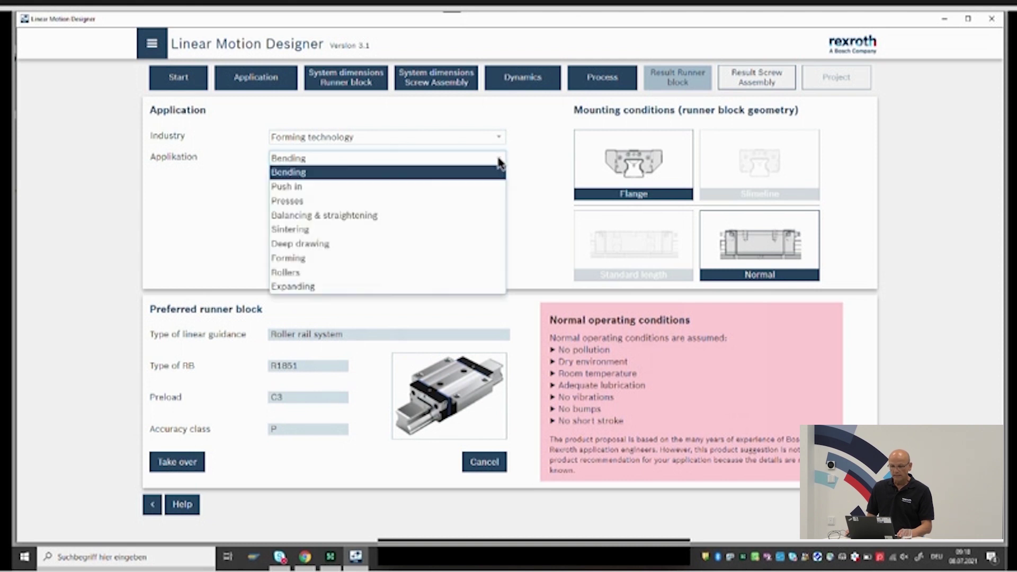
{"action": "left_click", "coordinate": [300, 195]}
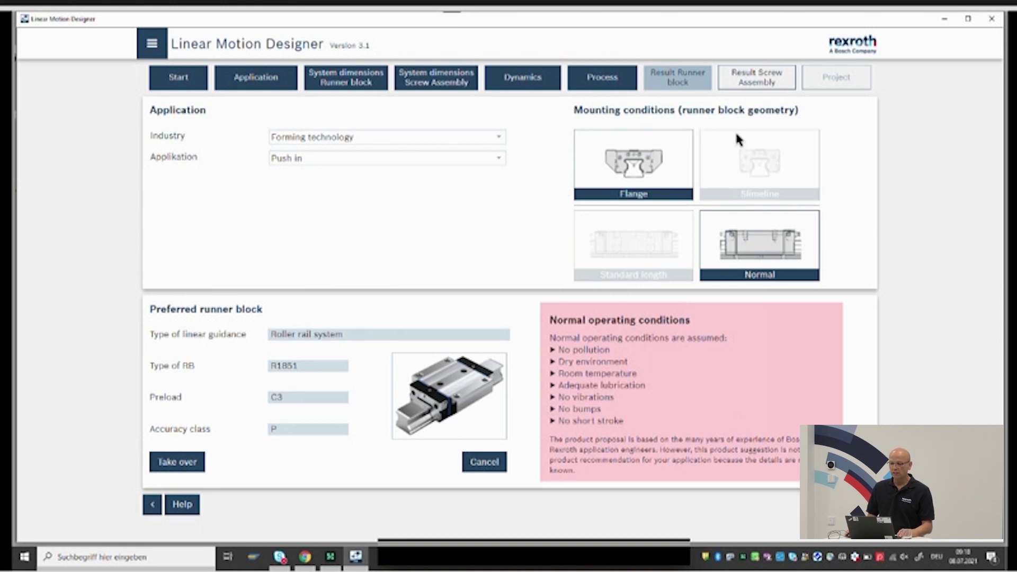
{"action": "left_click", "coordinate": [630, 248]}
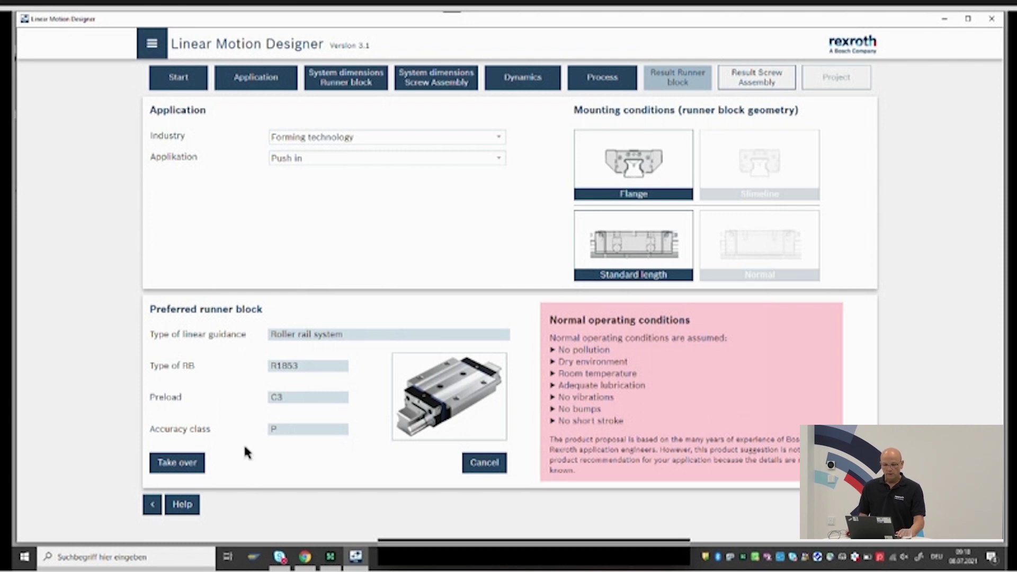
{"action": "left_click", "coordinate": [177, 463]}
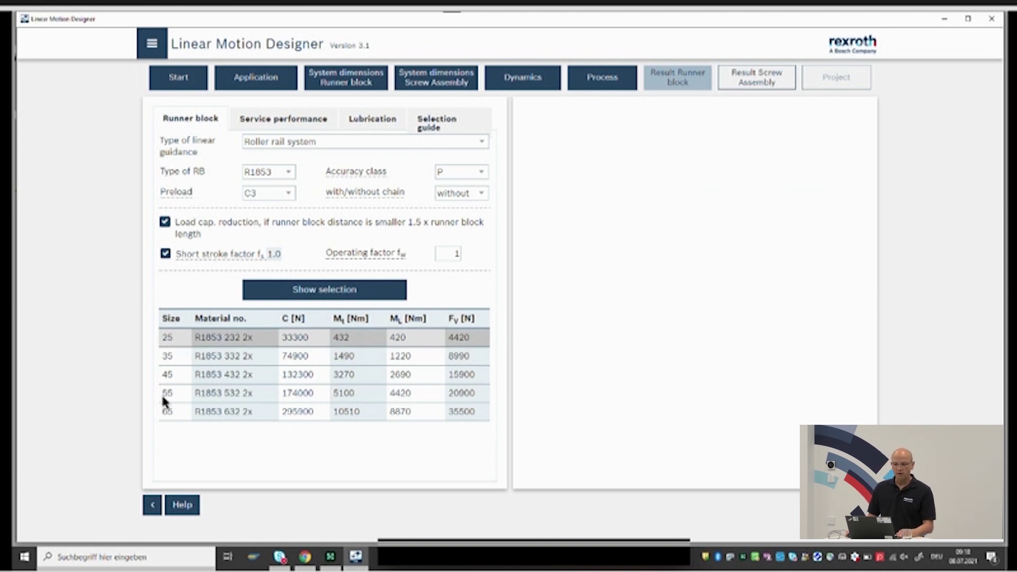
Select the size 25 runner block R1853 232 2x for calculation and set its lubrication to Grease.
{"action": "left_click", "coordinate": [170, 342]}
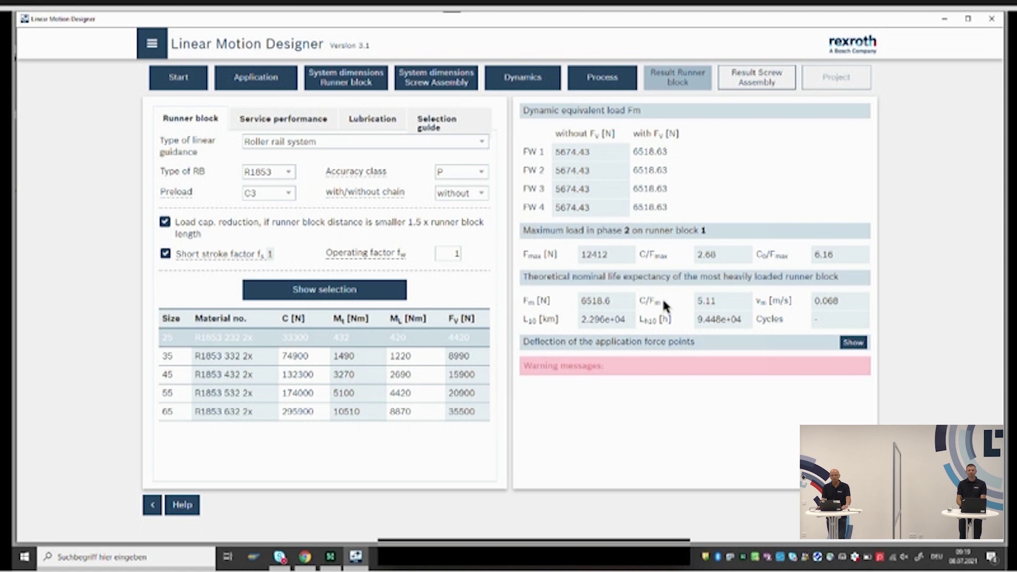
{"action": "left_click", "coordinate": [373, 122]}
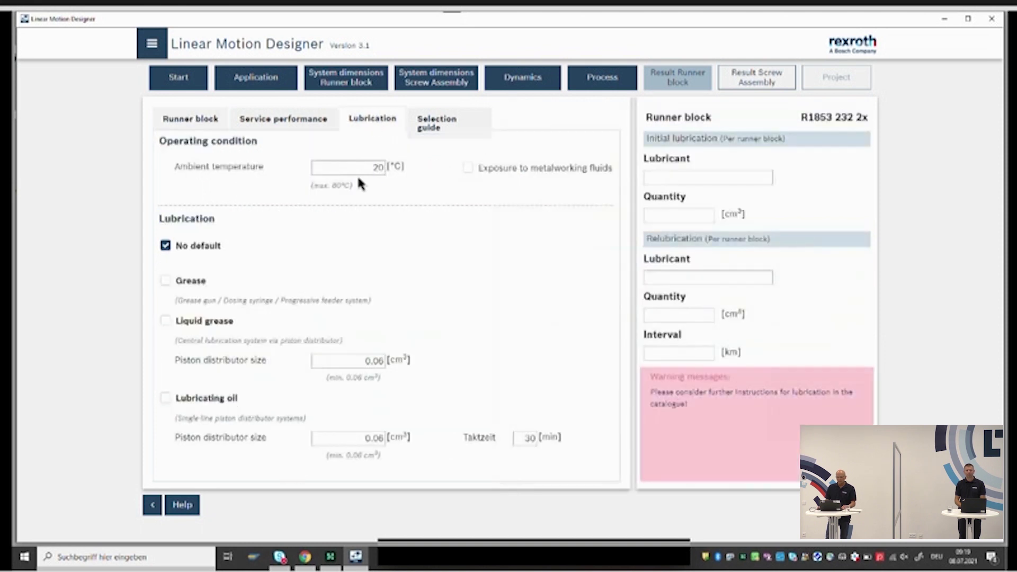
{"action": "left_click", "coordinate": [166, 281]}
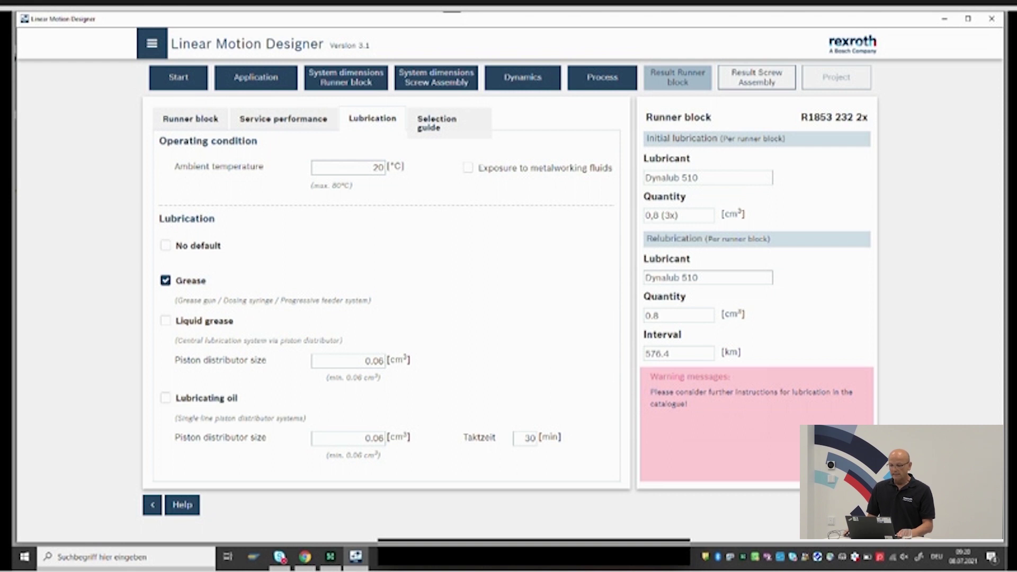
For the screw assembly result, set the driven element to Screw, the screw type to Standard PLSA and the nut type to FEM-E-S.
{"action": "left_click", "coordinate": [757, 77]}
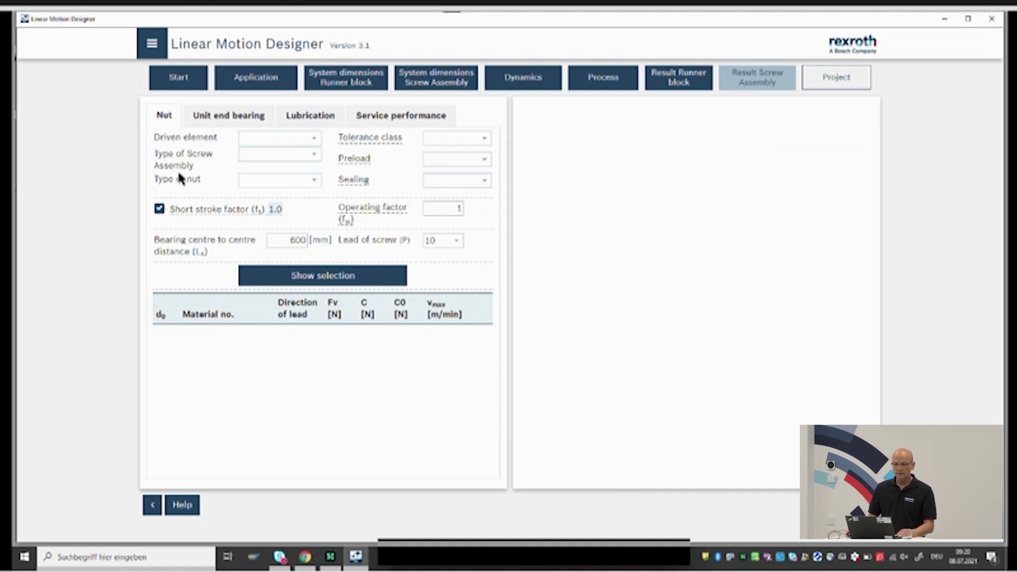
{"action": "left_click", "coordinate": [314, 139]}
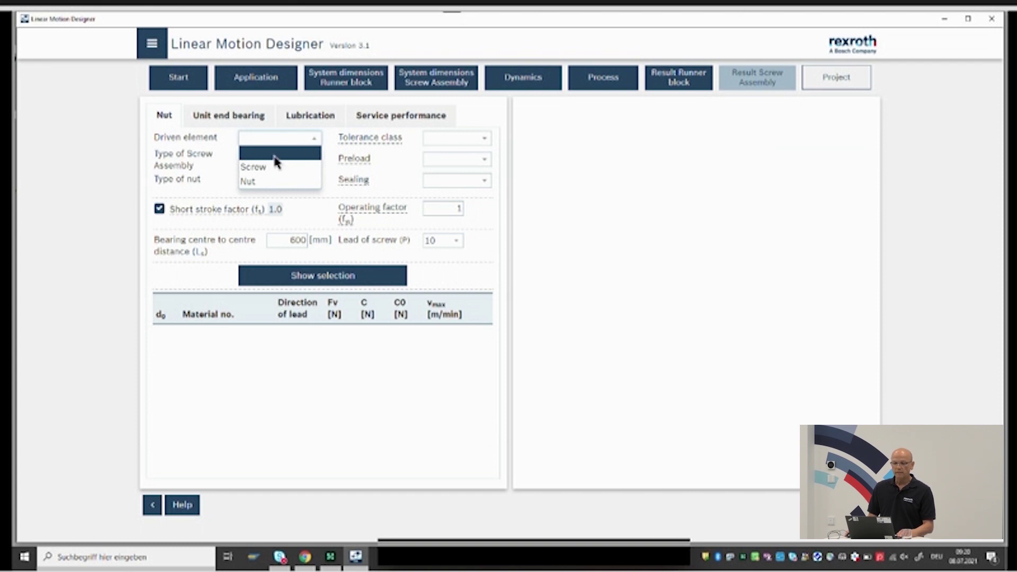
{"action": "left_click", "coordinate": [257, 167]}
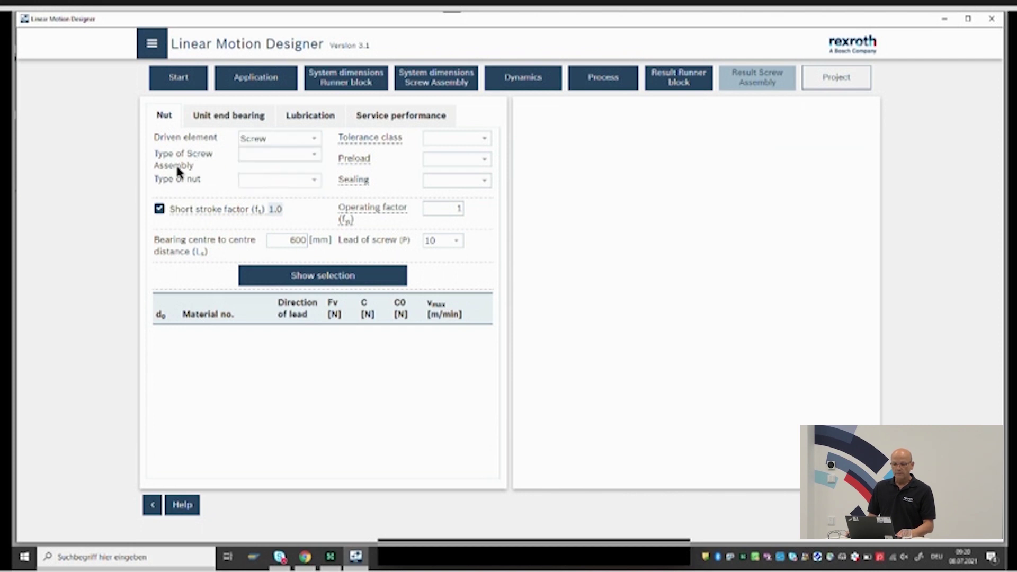
{"action": "left_click", "coordinate": [315, 158]}
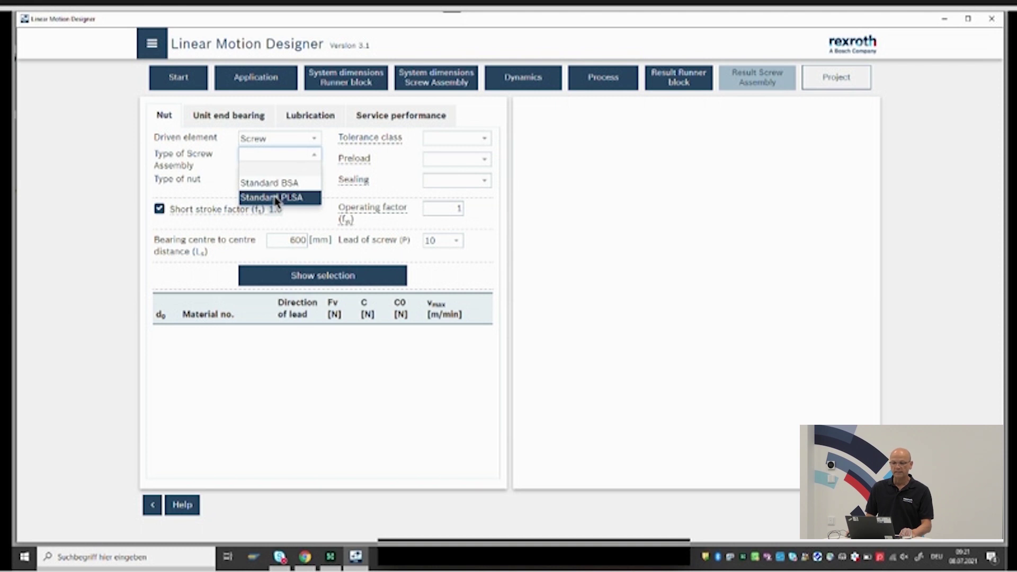
{"action": "left_click", "coordinate": [275, 198]}
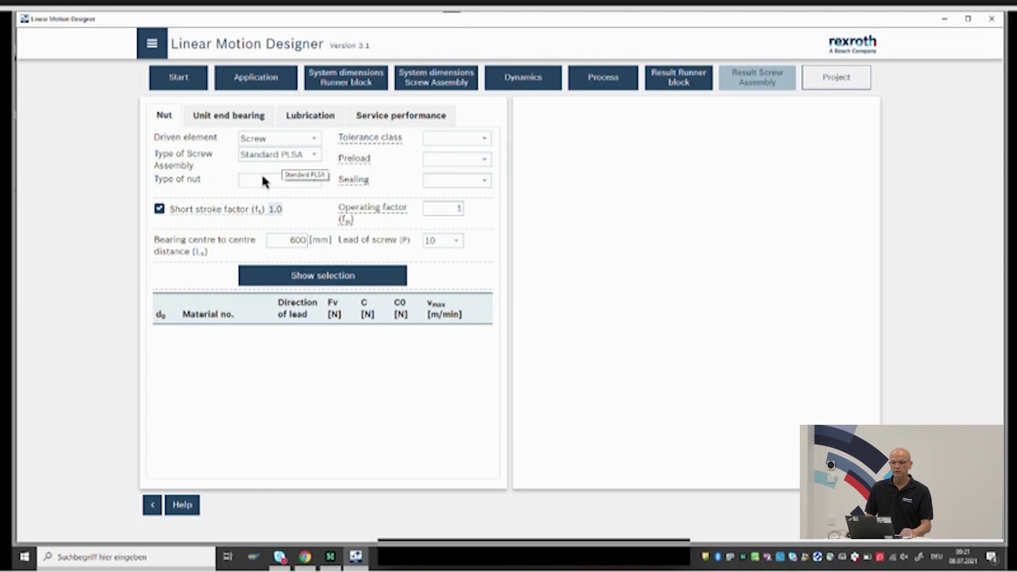
{"action": "left_click", "coordinate": [313, 180]}
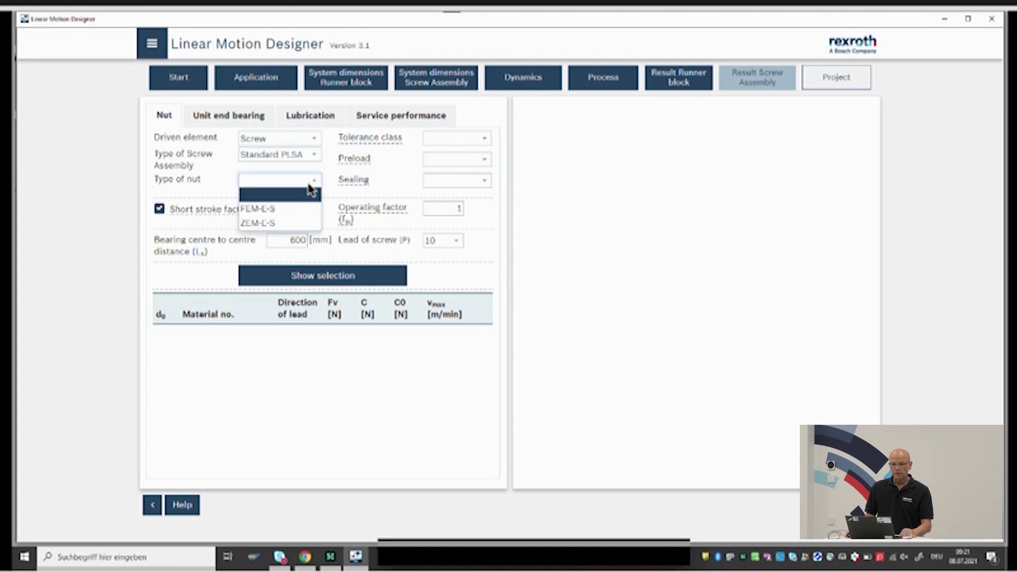
{"action": "left_click", "coordinate": [254, 209]}
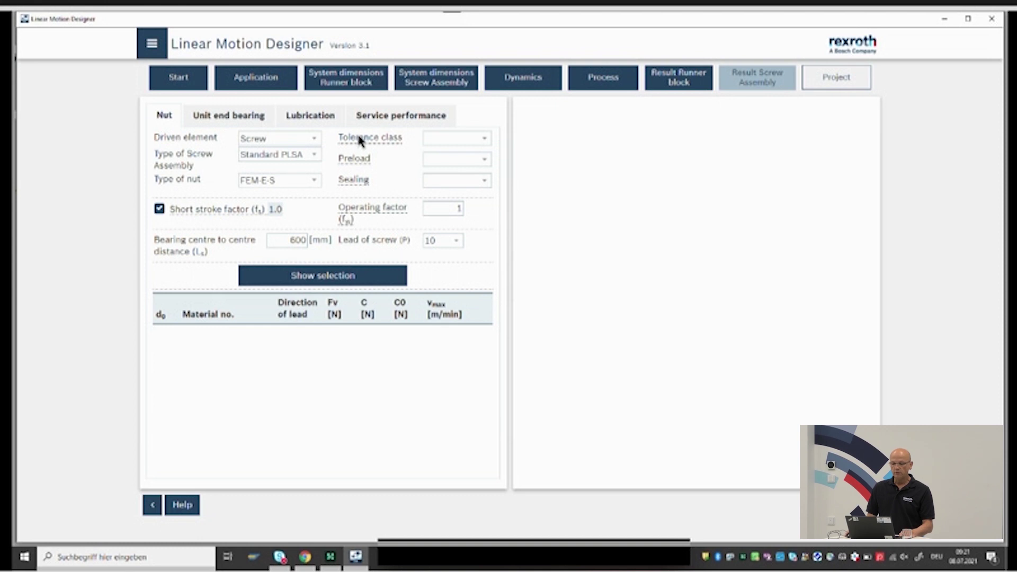
Set the screw assembly's tolerance class to T7, preload to C0 and sealing to Wiper.
{"action": "mouse_move", "coordinate": [359, 141]}
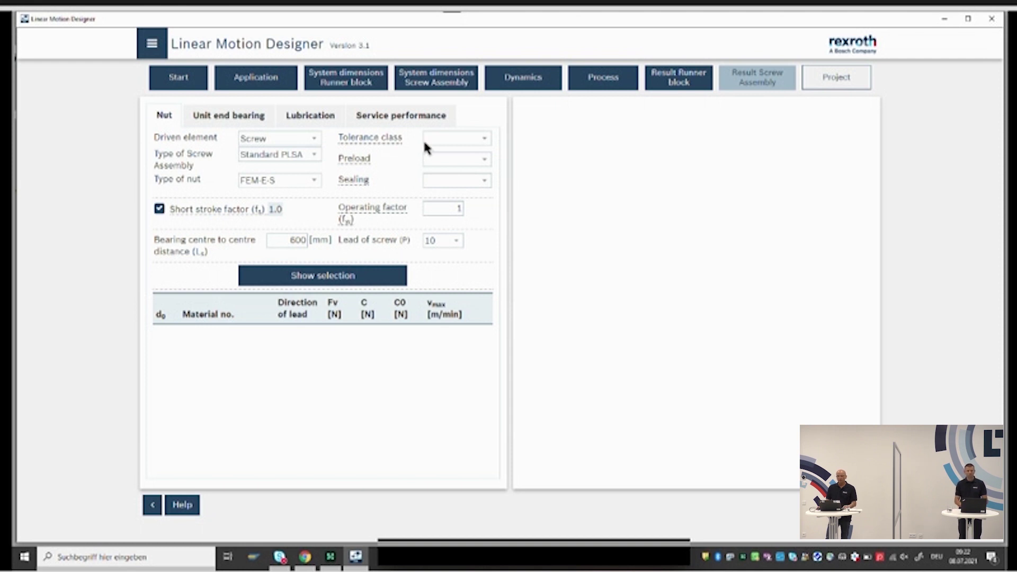
{"action": "left_click", "coordinate": [485, 140]}
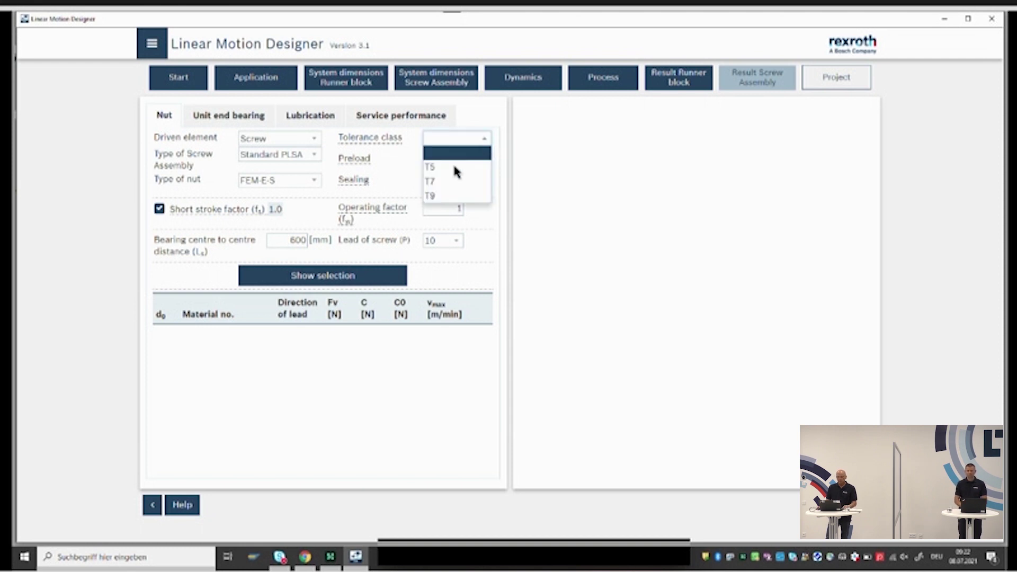
{"action": "left_click", "coordinate": [432, 182]}
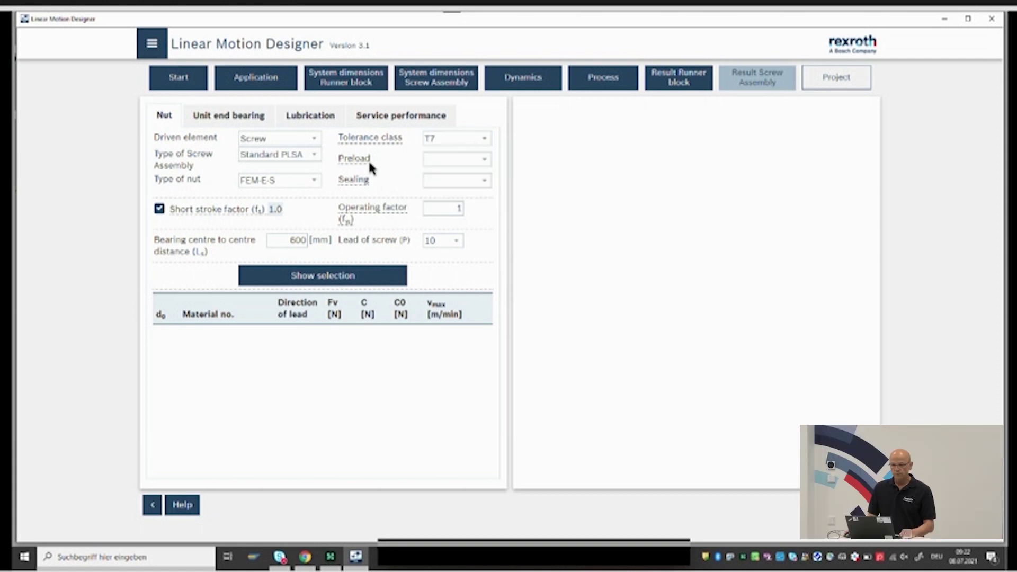
{"action": "left_click", "coordinate": [479, 162]}
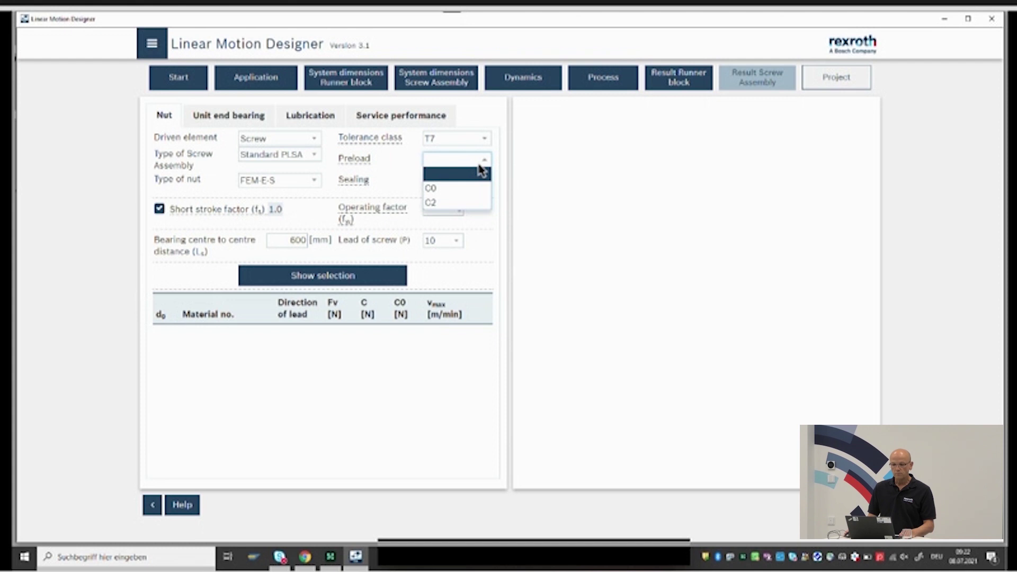
{"action": "left_click", "coordinate": [431, 188]}
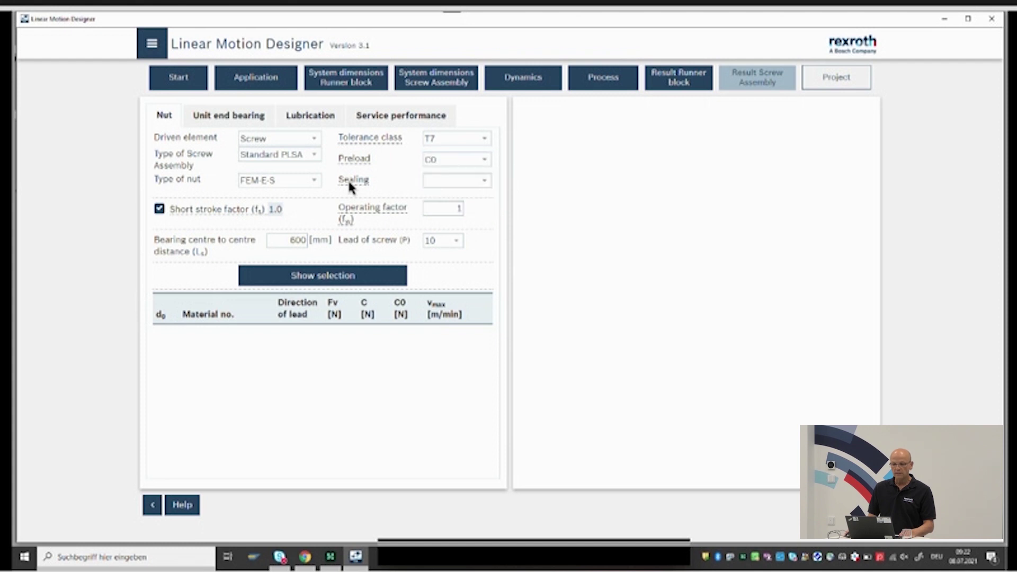
{"action": "left_click", "coordinate": [484, 179]}
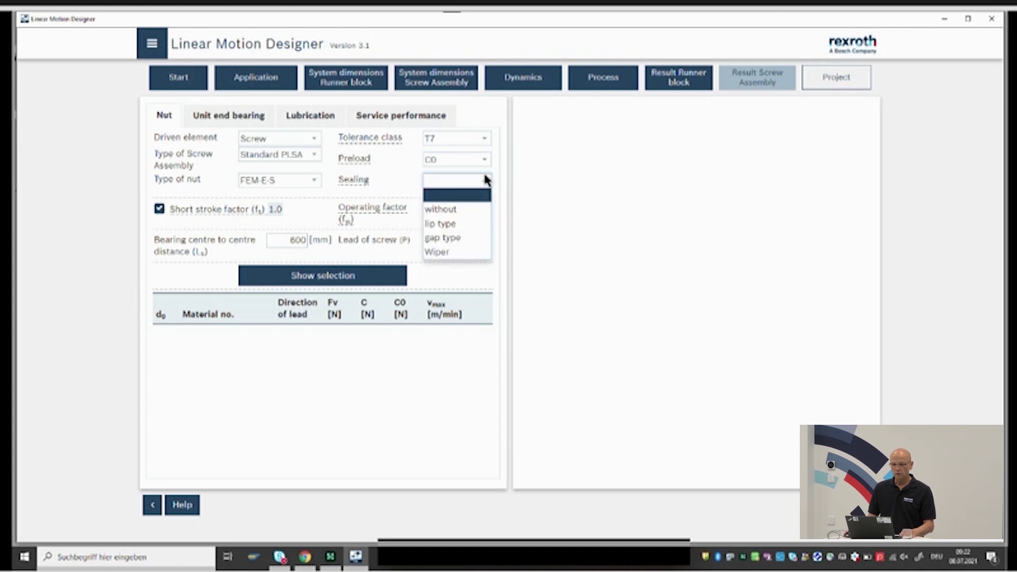
{"action": "key", "text": "Down"}
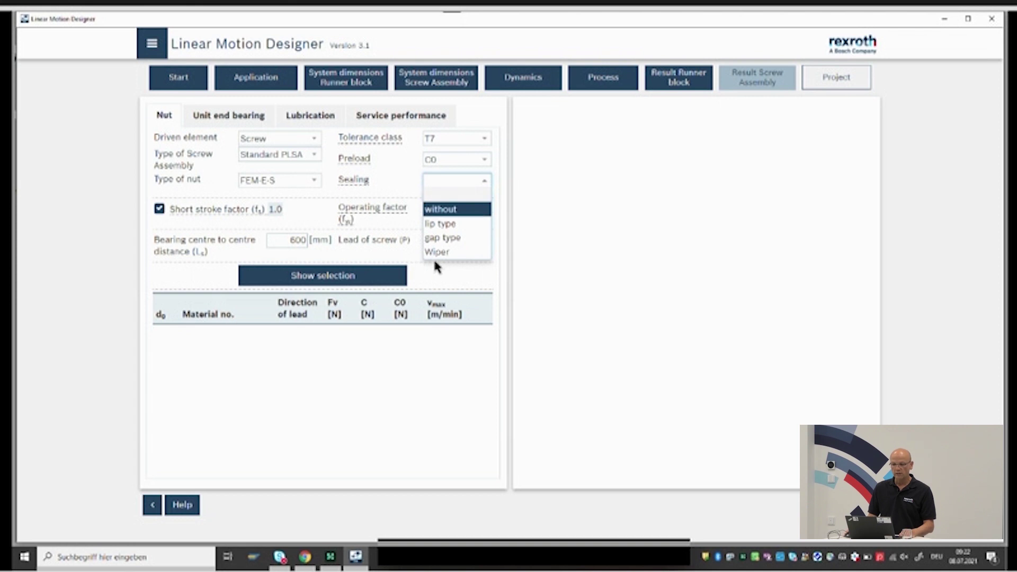
{"action": "left_click", "coordinate": [438, 254]}
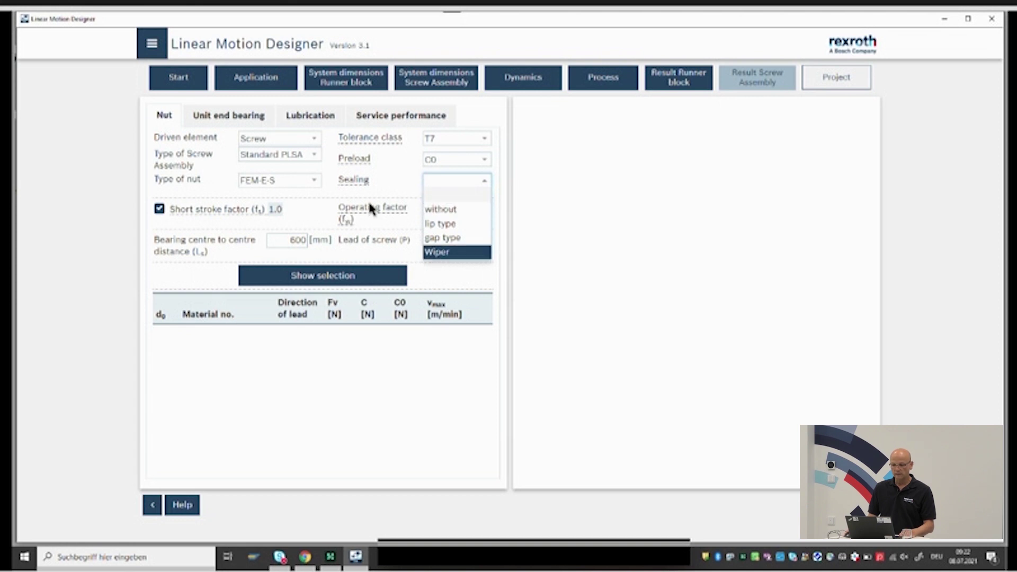
Show the matching screw assemblies and select the diameter 39 nut R157C 430 01 for calculation.
{"action": "left_click", "coordinate": [320, 276]}
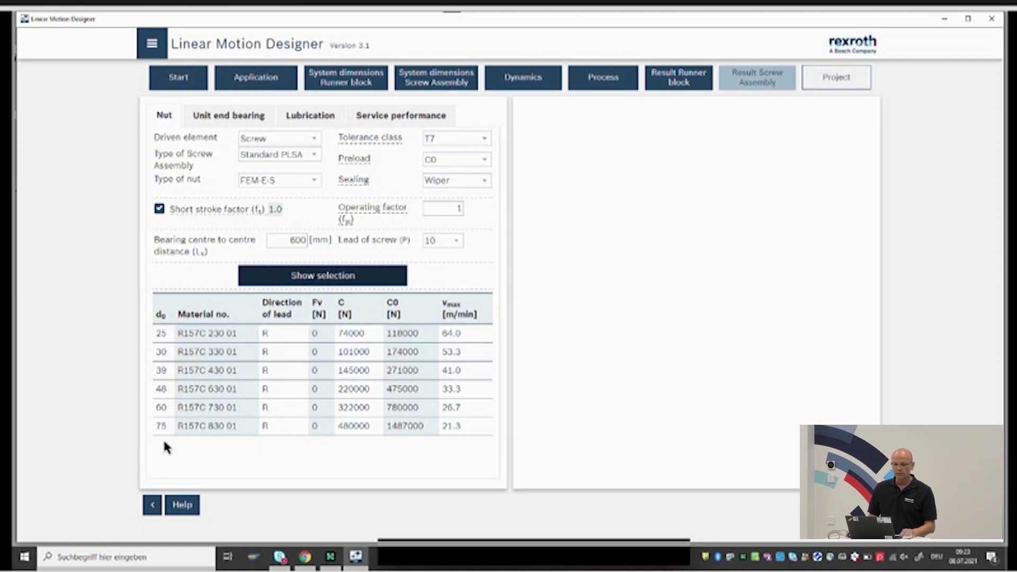
{"action": "left_click", "coordinate": [162, 373]}
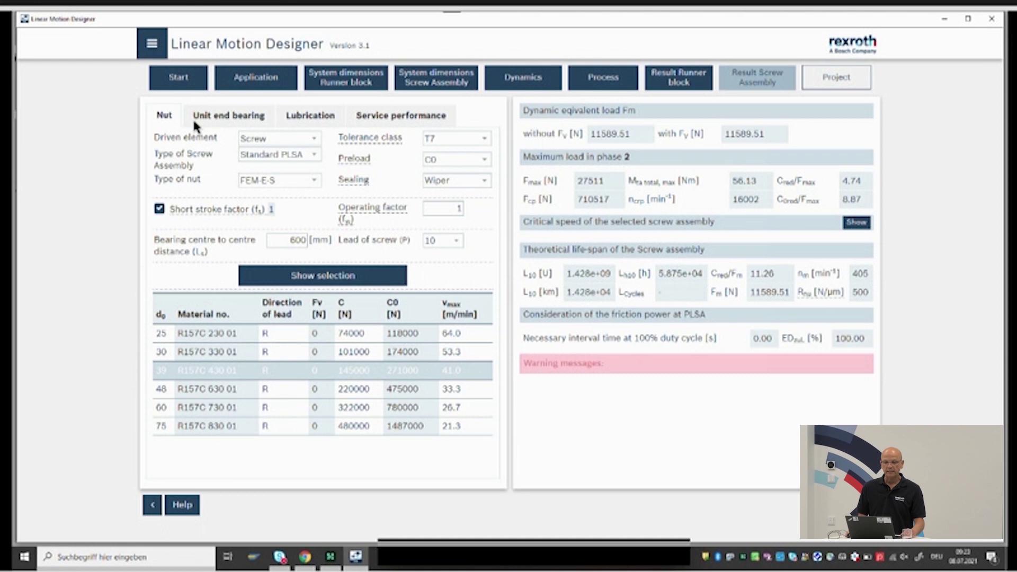
Configure the screw's end bearing as a Bearing assembly with unit FEC.
{"action": "left_click", "coordinate": [230, 129]}
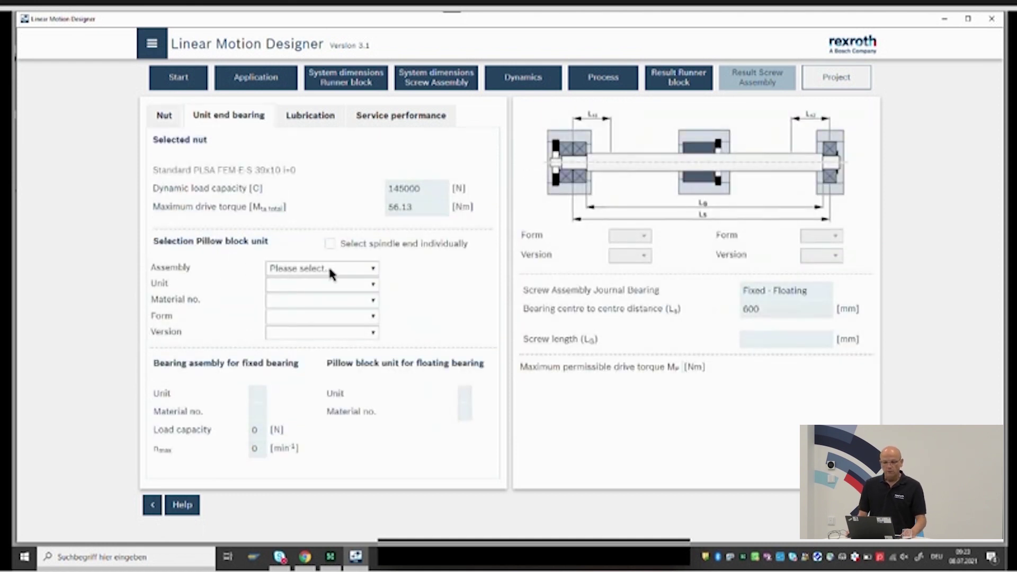
{"action": "left_click", "coordinate": [374, 269]}
{"action": "left_click", "coordinate": [298, 296]}
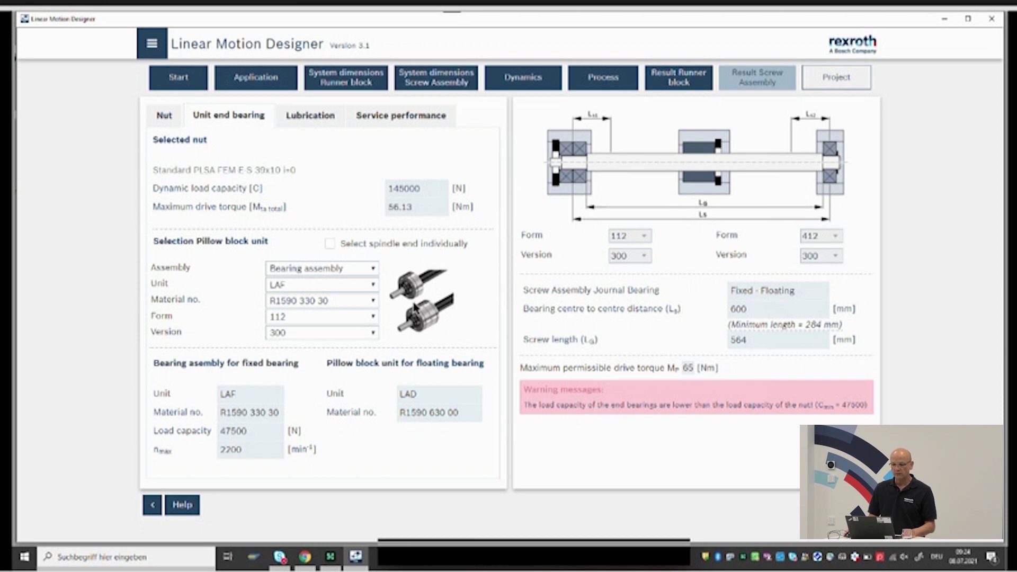
{"action": "left_click", "coordinate": [371, 287]}
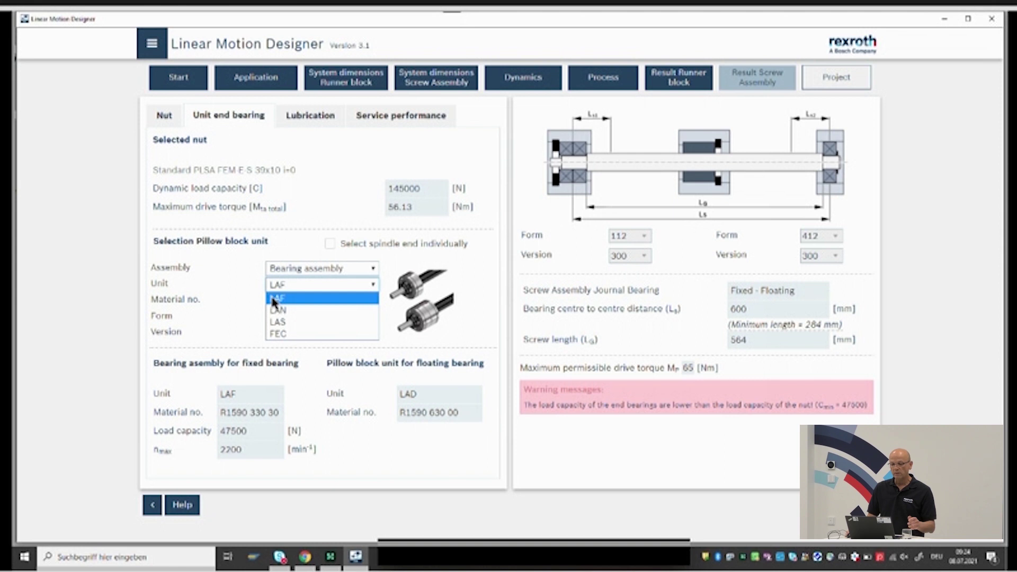
{"action": "left_click", "coordinate": [278, 334]}
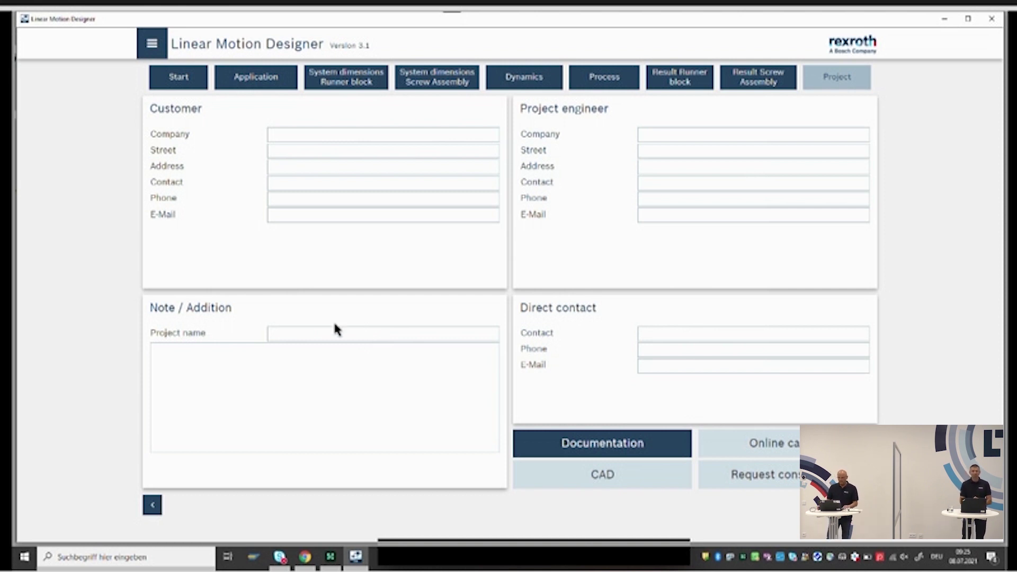
Open the saving dialog for the project documentation and close it without saving.
{"action": "left_click", "coordinate": [594, 448]}
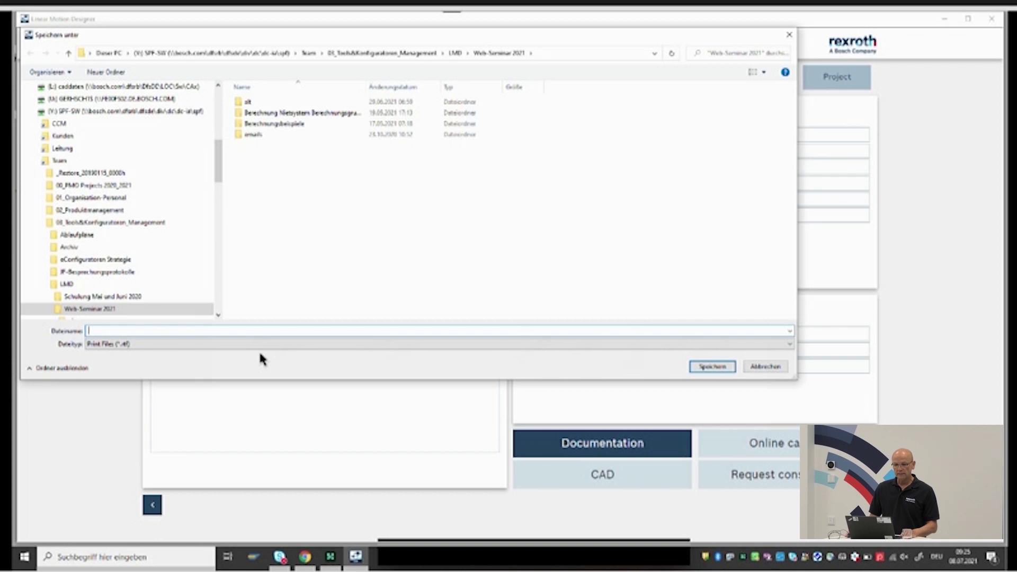
{"action": "left_click", "coordinate": [792, 35]}
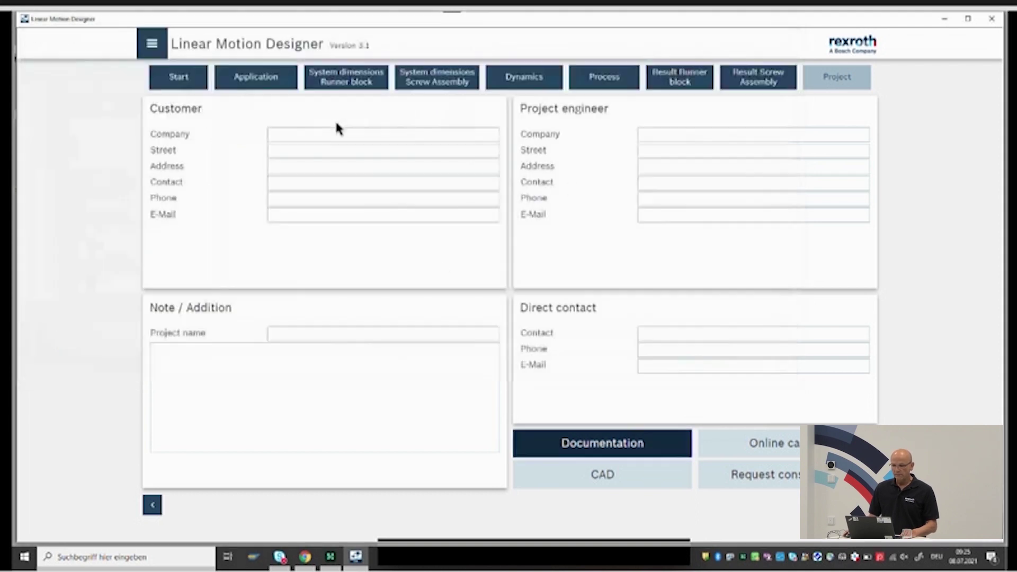
{"action": "left_click", "coordinate": [153, 47]}
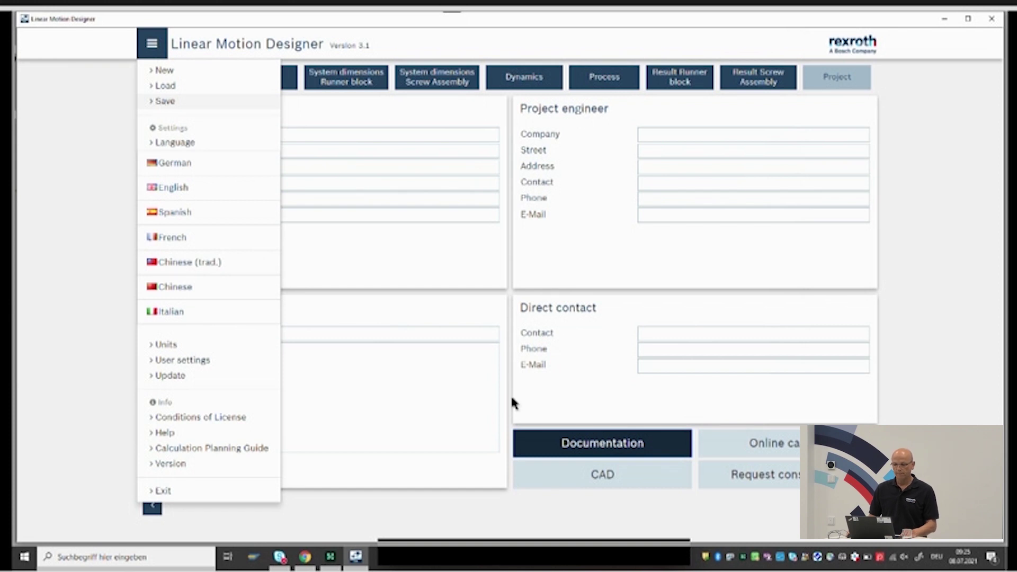
{"action": "left_click", "coordinate": [612, 424]}
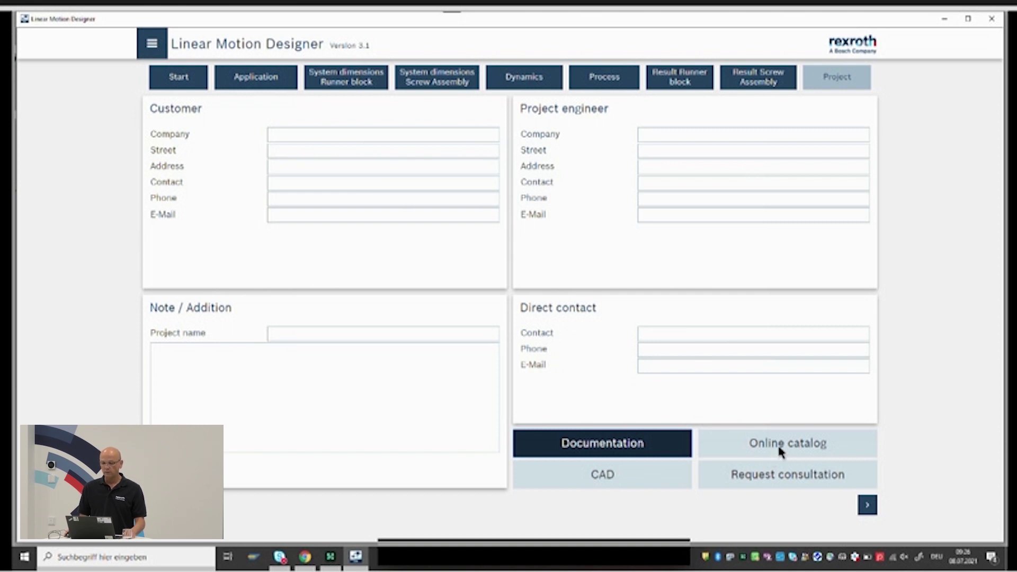
{"action": "left_click", "coordinate": [605, 480]}
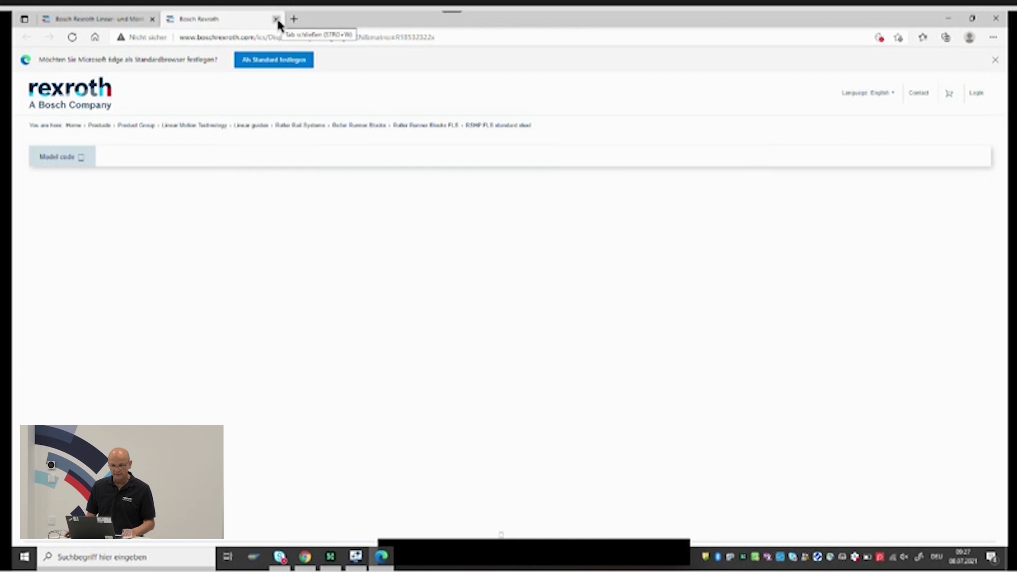
{"action": "key", "text": "ctrl+w"}
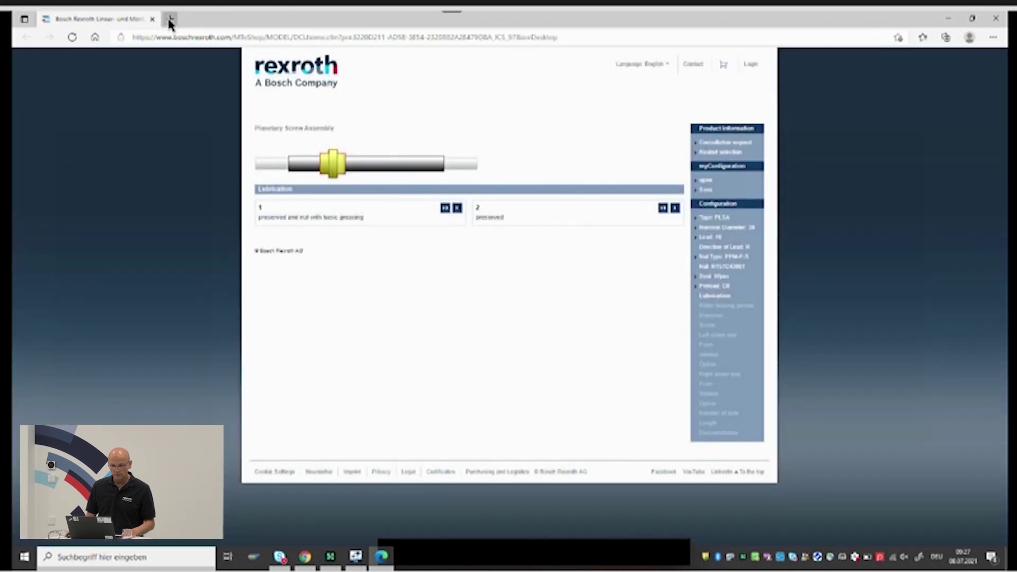
{"action": "left_click", "coordinate": [153, 20]}
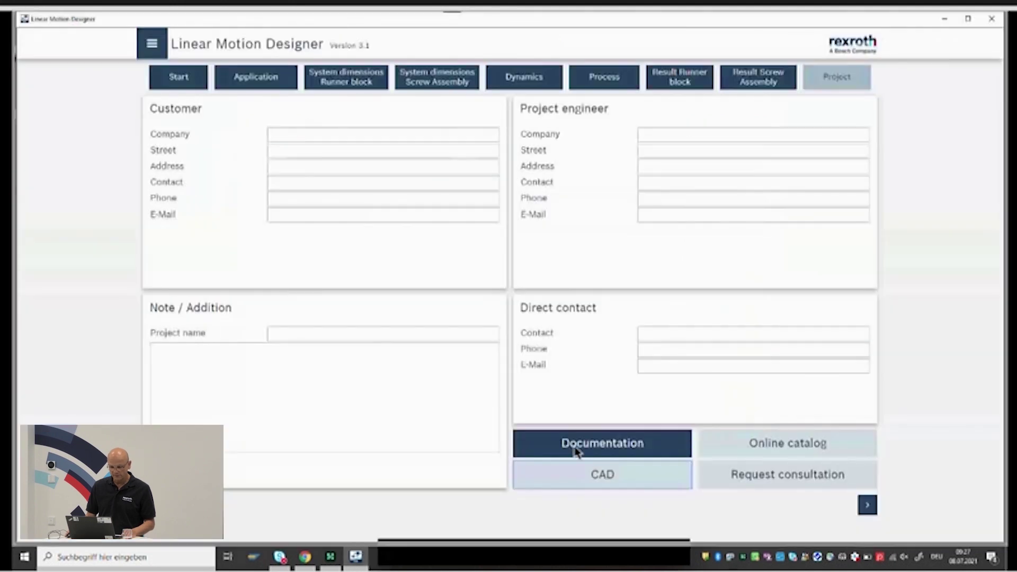
Open the online CAD configurators for the calculated components and review the roller runner block's product description.
{"action": "left_click", "coordinate": [609, 481]}
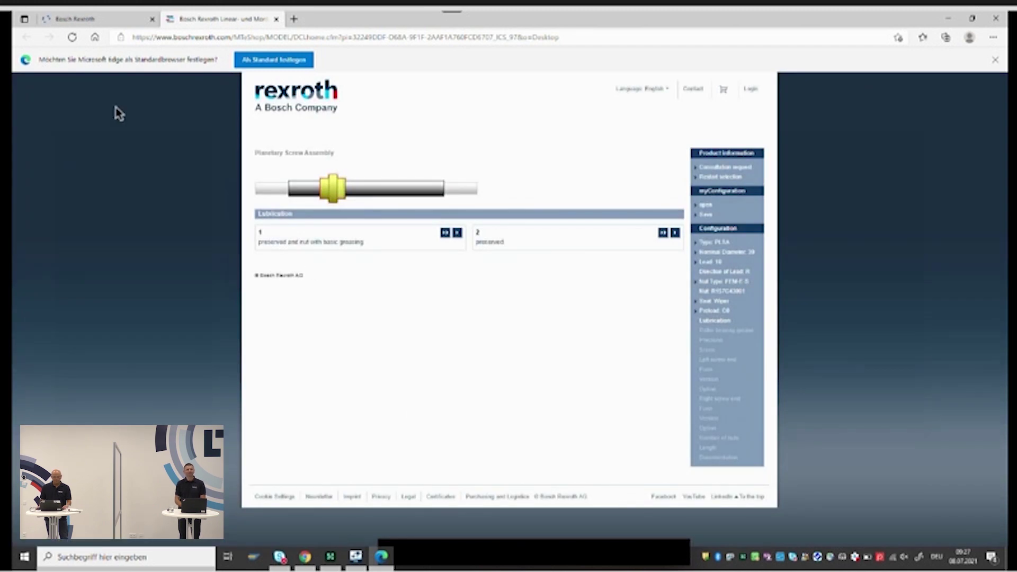
{"action": "left_click", "coordinate": [103, 19]}
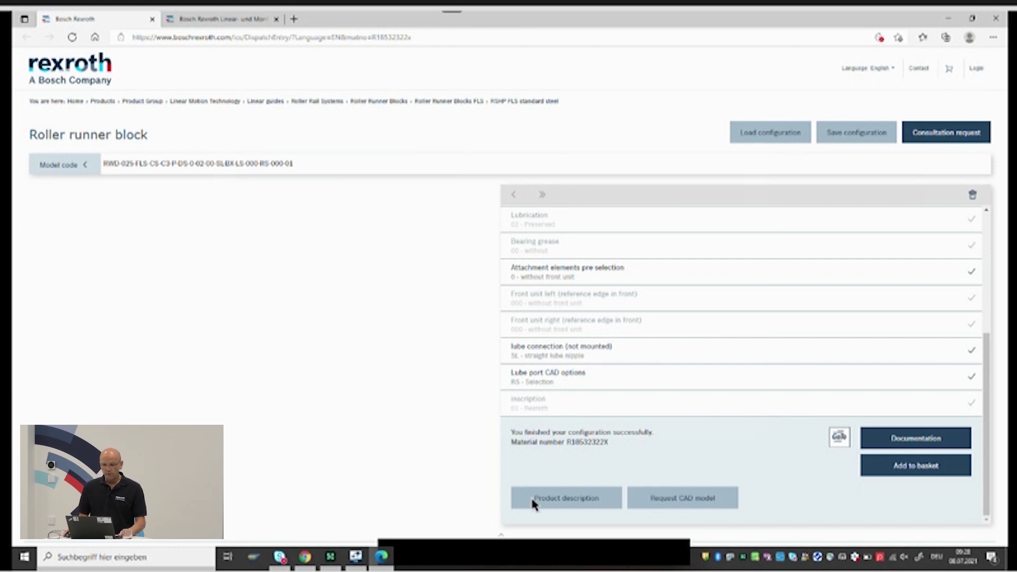
{"action": "left_click", "coordinate": [563, 502]}
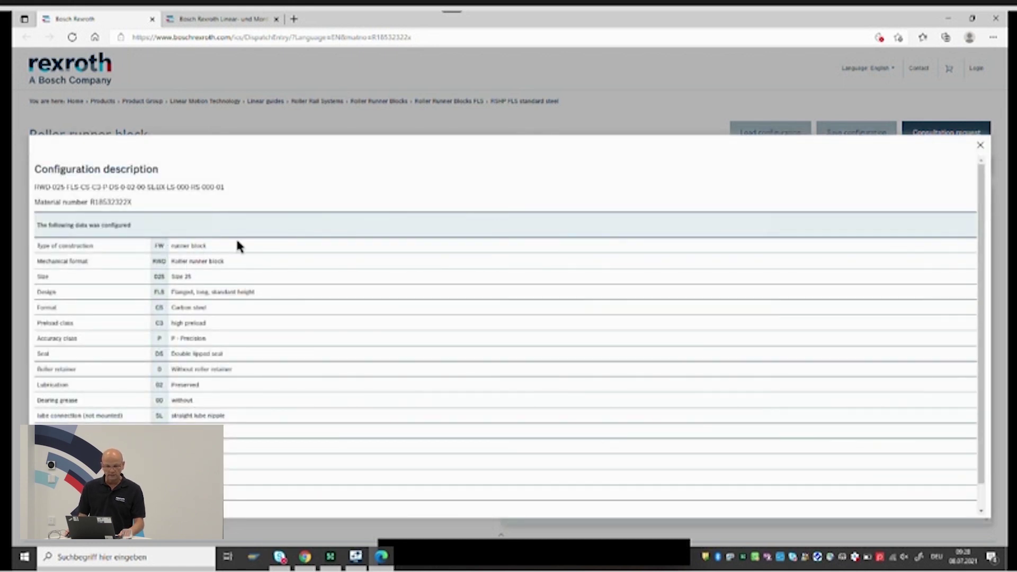
{"action": "left_click", "coordinate": [980, 146]}
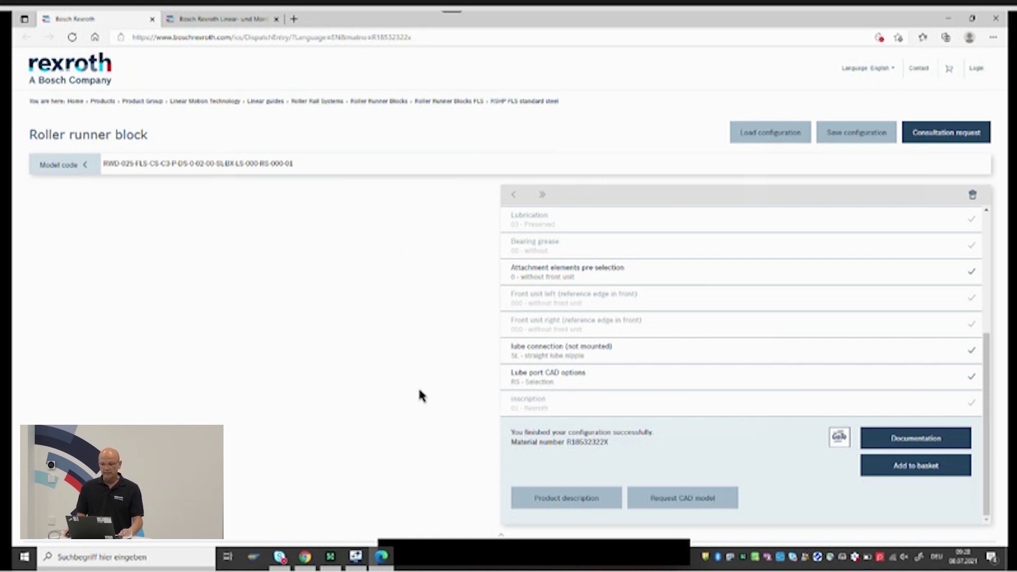
Add IGES to the 3D CAD formats of the roller runner block's CAD request and close the request without sending it.
{"action": "left_click", "coordinate": [680, 505]}
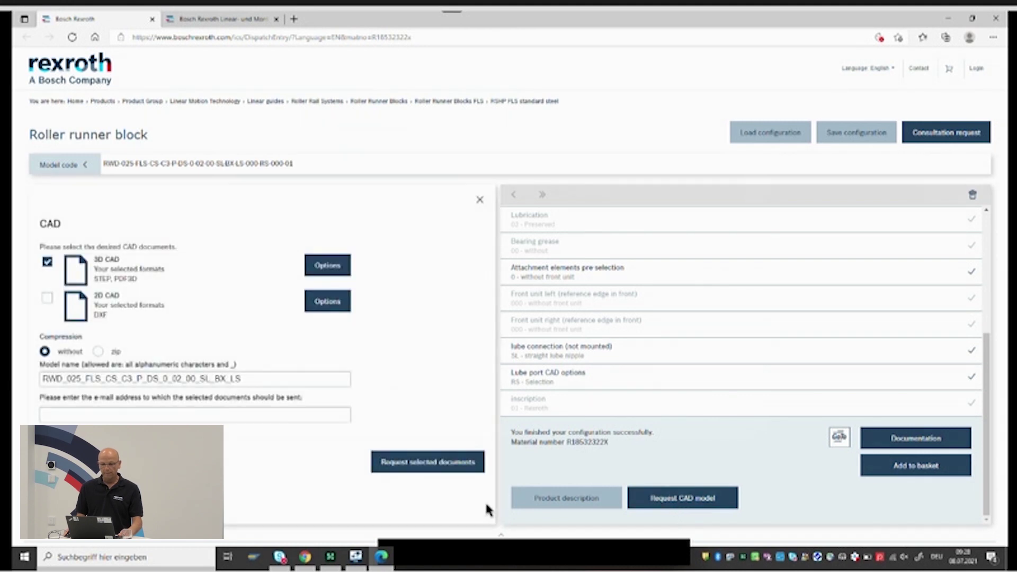
{"action": "left_click", "coordinate": [323, 267]}
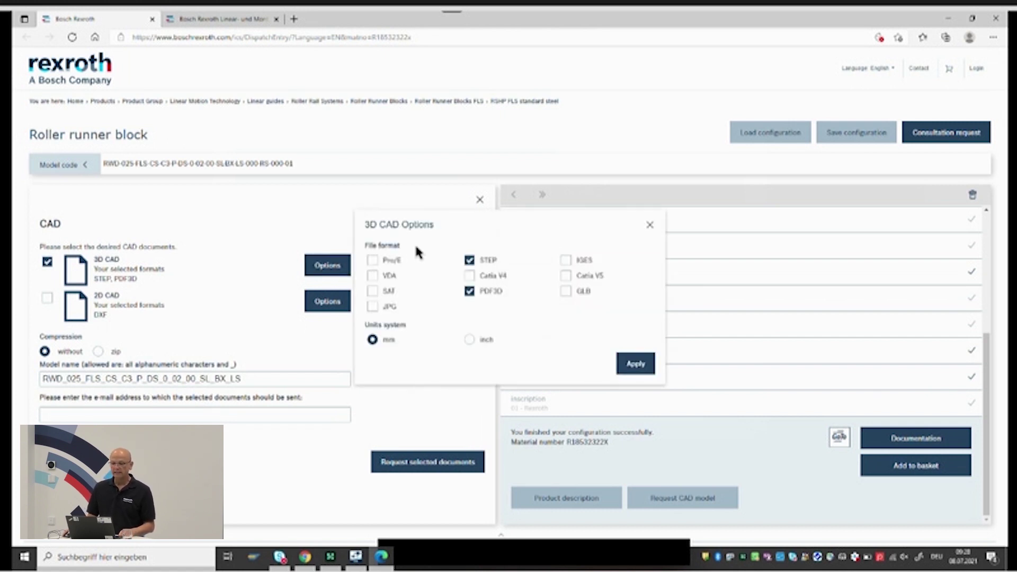
{"action": "left_click", "coordinate": [566, 259]}
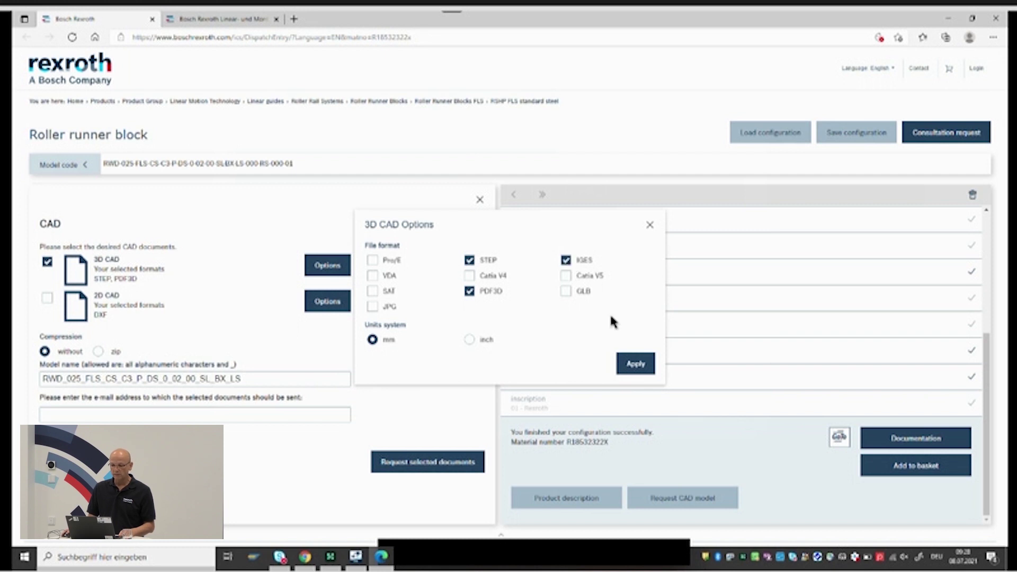
{"action": "left_click", "coordinate": [635, 365]}
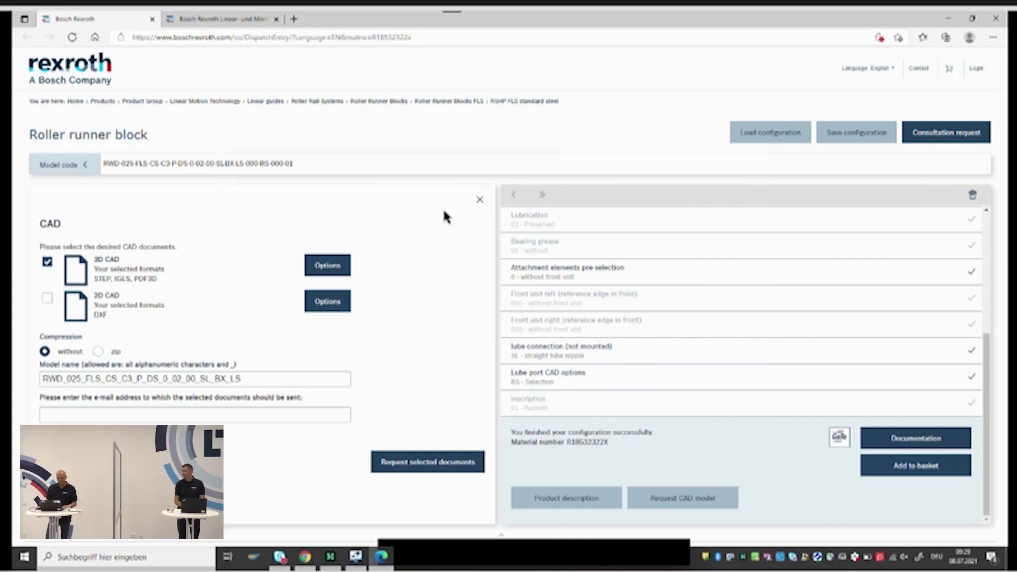
{"action": "left_click", "coordinate": [479, 200]}
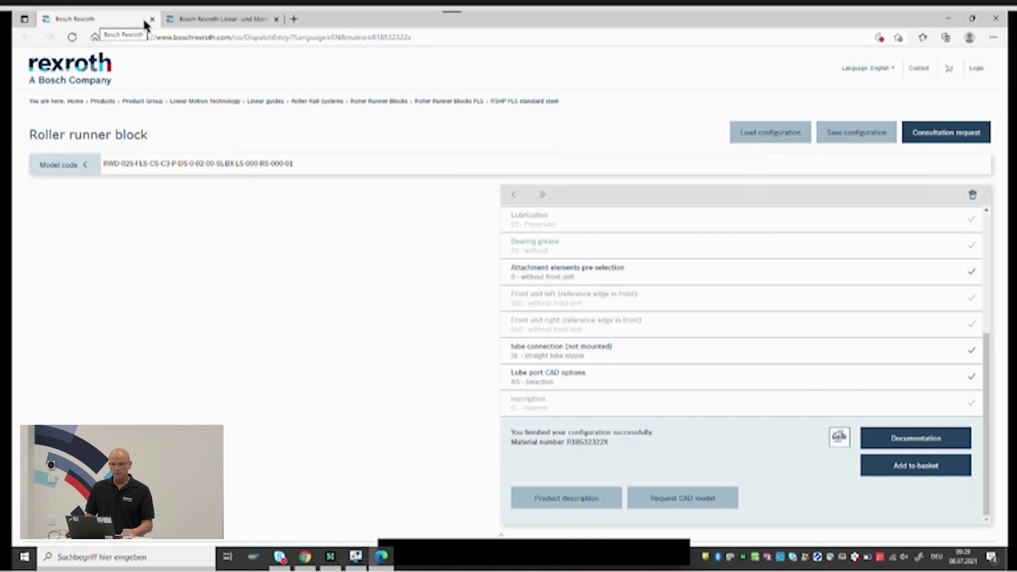
Configure the planetary screw assembly with lubrication "preserved and nut with basic greasing" and option K (none) for both screw ends.
{"action": "left_click", "coordinate": [218, 21]}
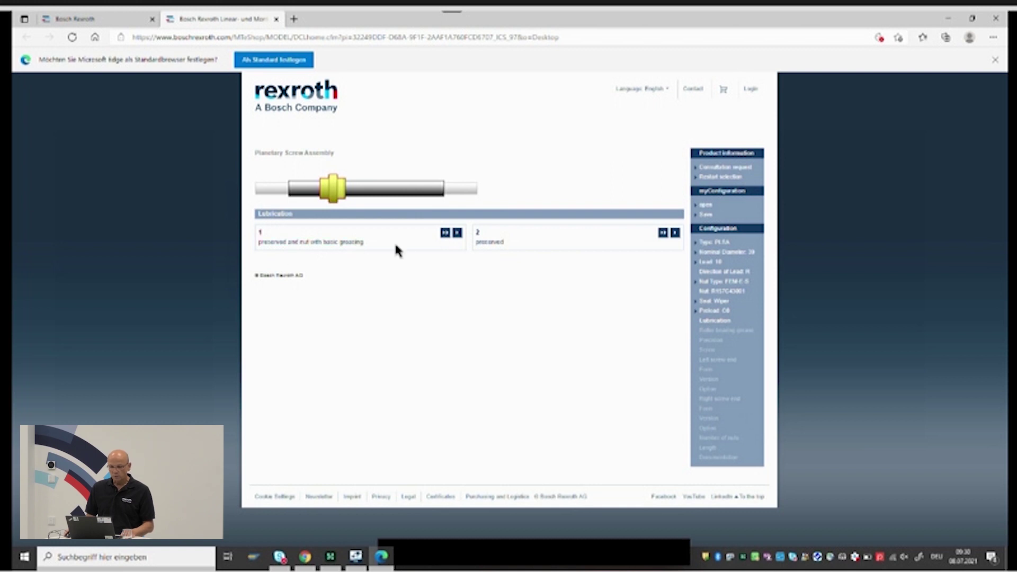
{"action": "left_click", "coordinate": [445, 234]}
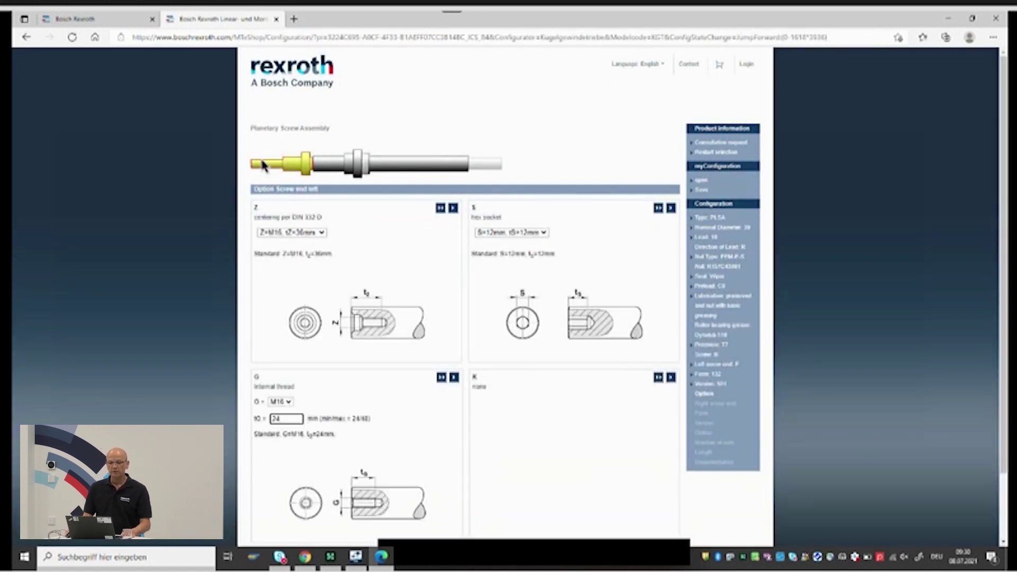
{"action": "left_click", "coordinate": [658, 378]}
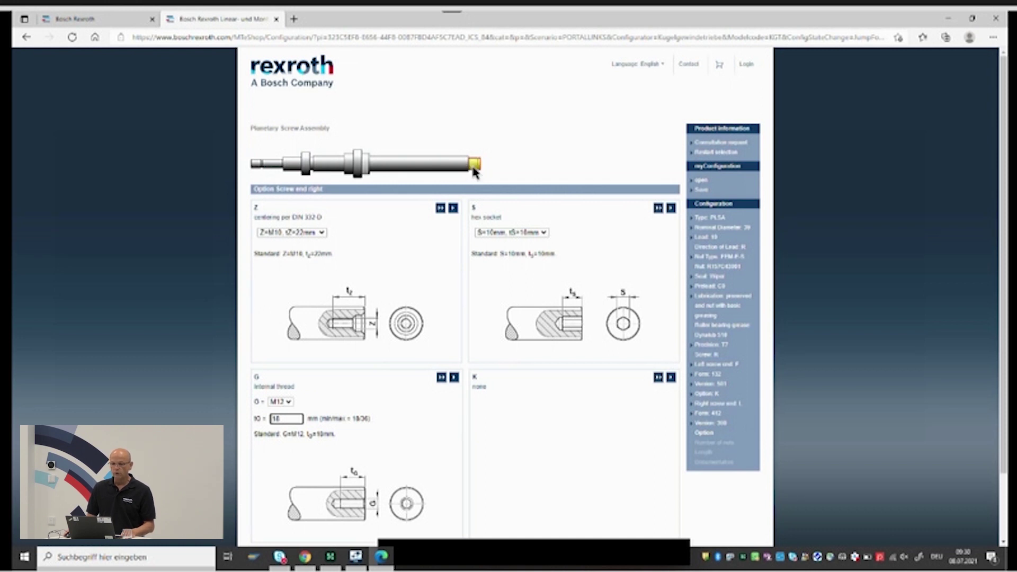
{"action": "left_click", "coordinate": [658, 379]}
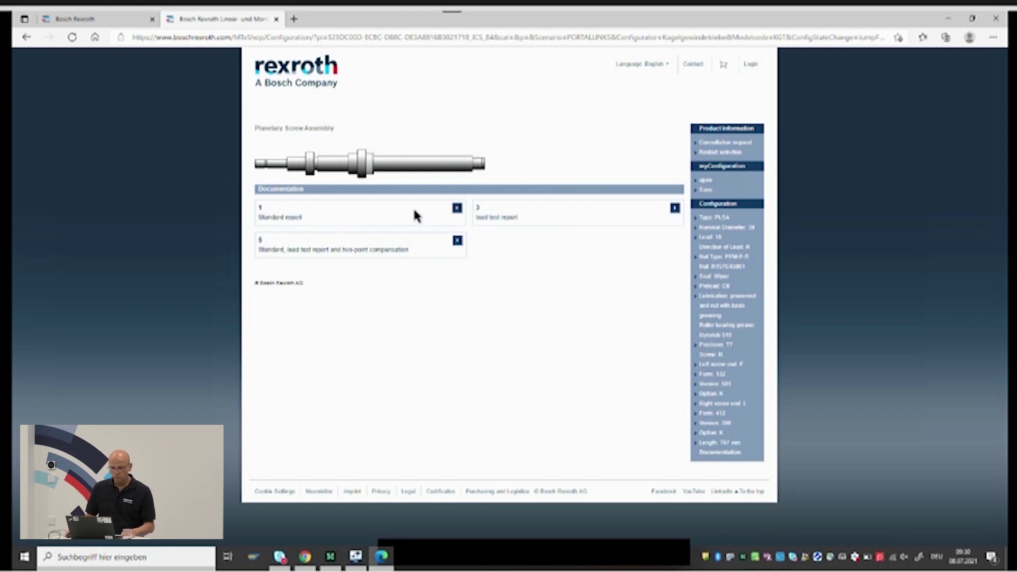
Select the Standard report as the screw assembly's documentation and turn the nut's mounting direction by 180°.
{"action": "left_click", "coordinate": [457, 208]}
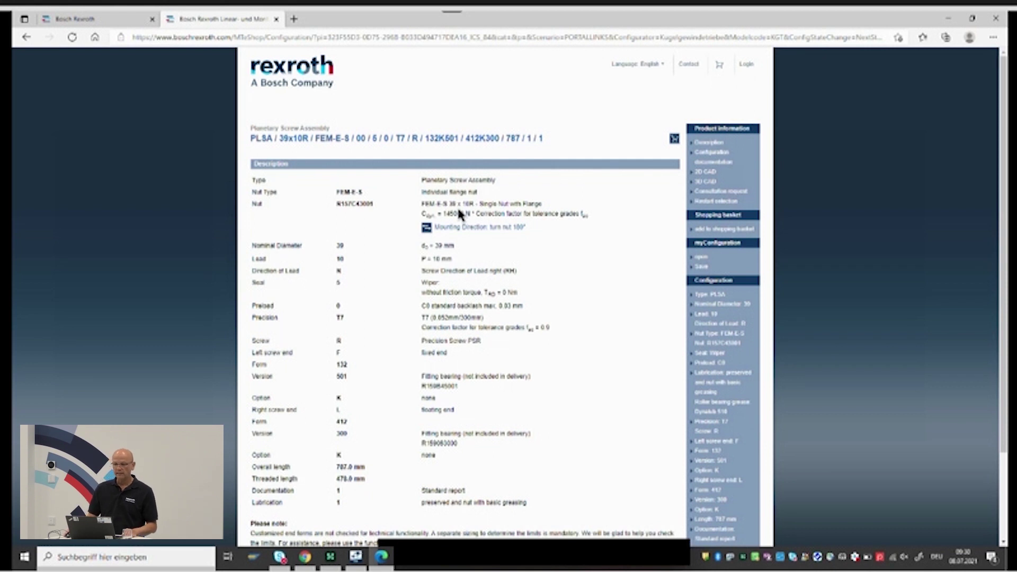
{"action": "left_click", "coordinate": [454, 228]}
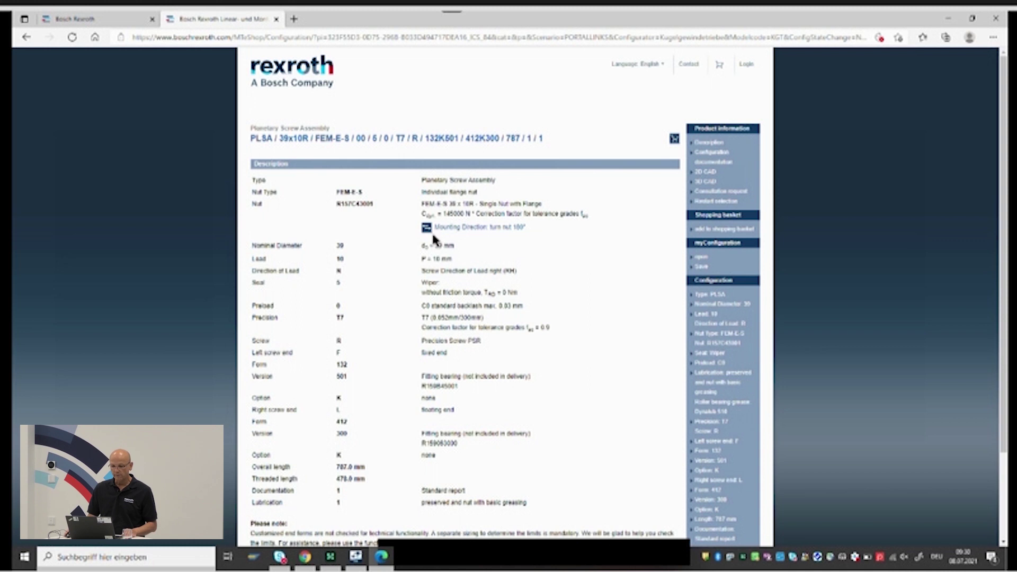